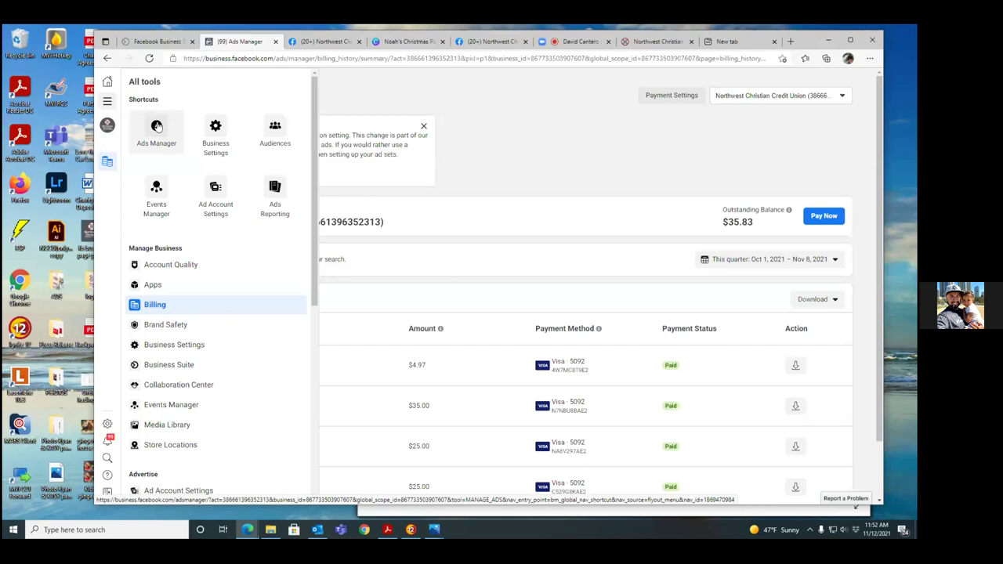
# - Open Ads Manager and review which business accounts and ad accounts can be switched to
pyautogui.click(157, 127)
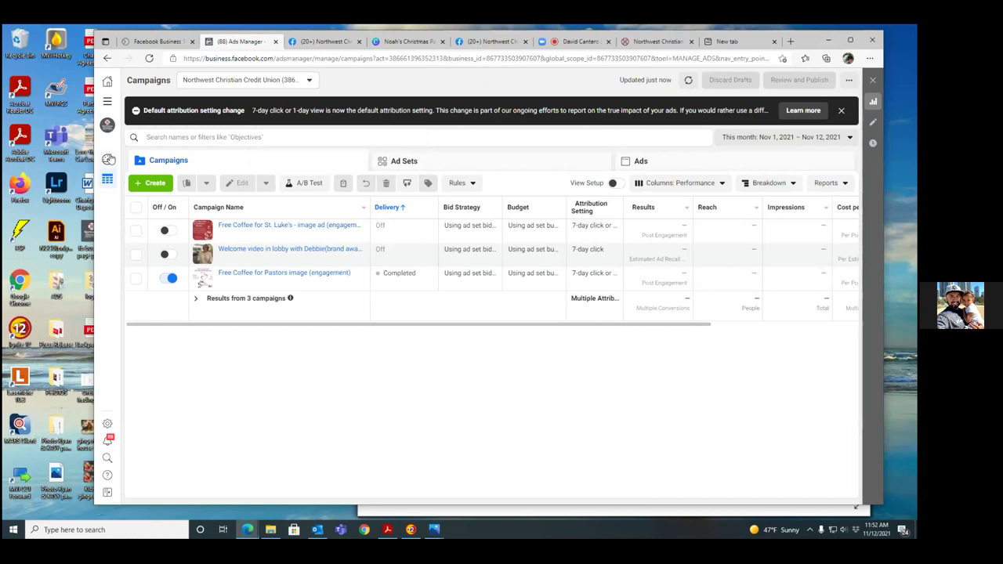
pyautogui.click(115, 130)
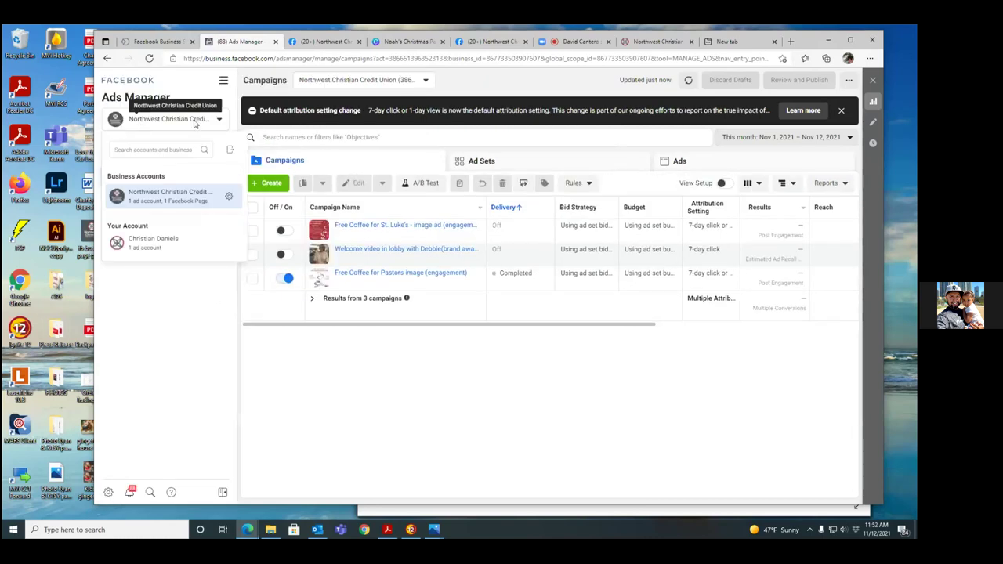
pyautogui.click(220, 121)
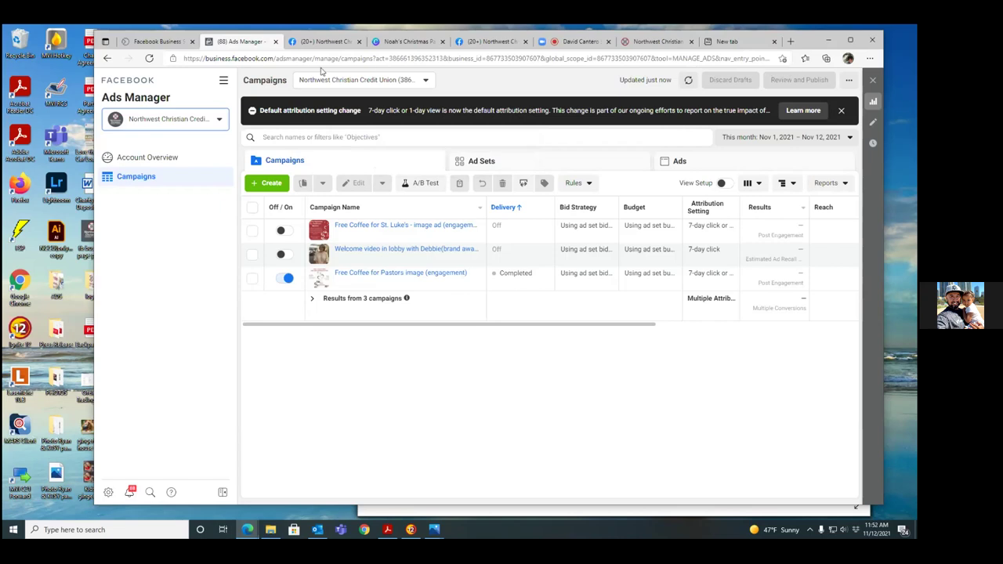
pyautogui.click(427, 81)
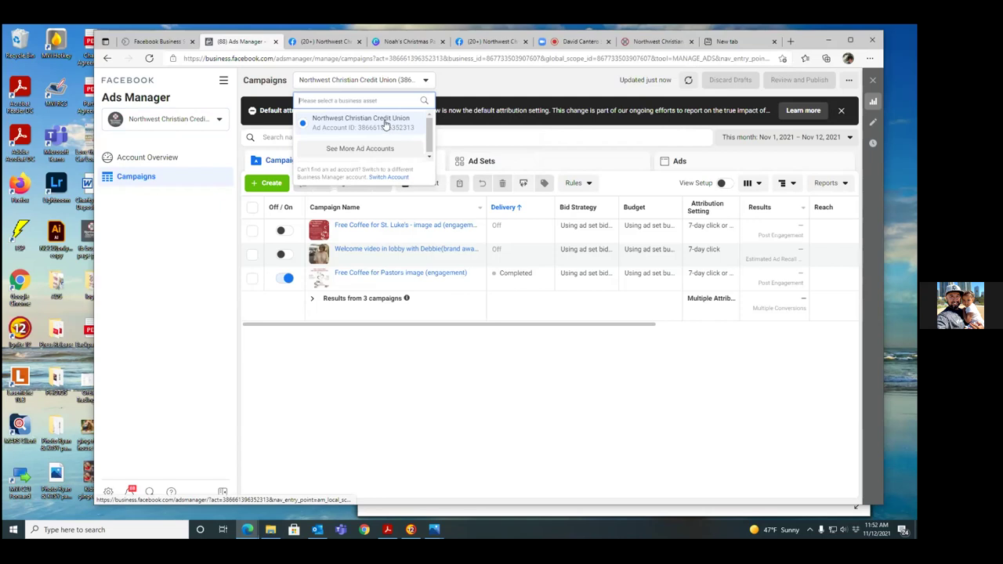
pyautogui.click(396, 151)
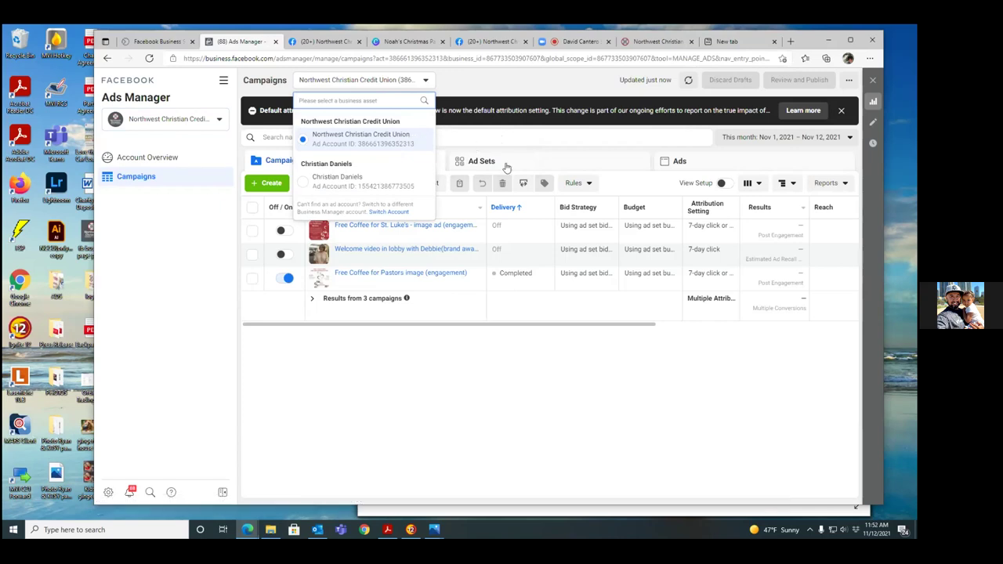
pyautogui.click(365, 359)
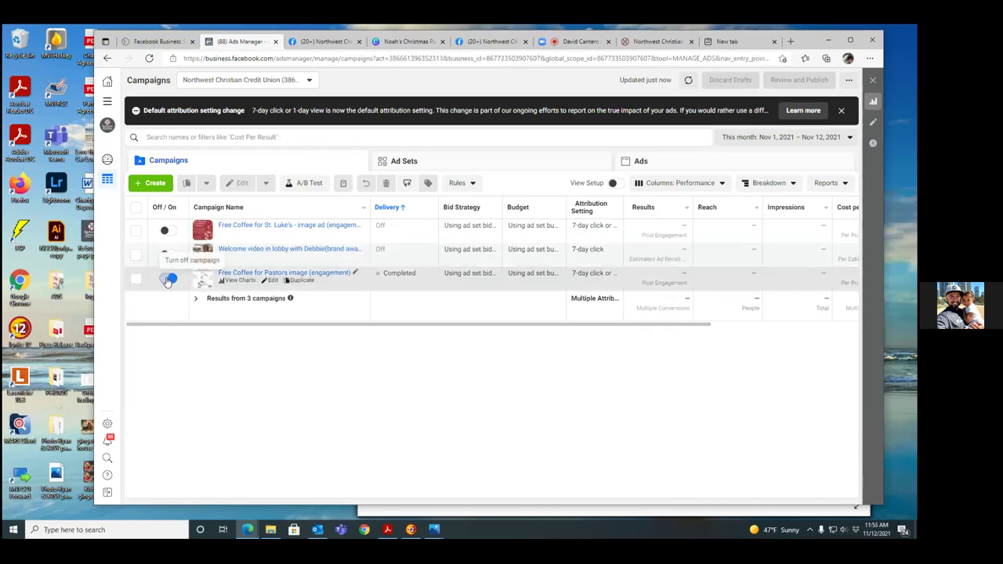
# - Turn off the Free Coffee for Pastors image campaign together with its Nampa/Boise ad set and its ad
pyautogui.click(167, 280)
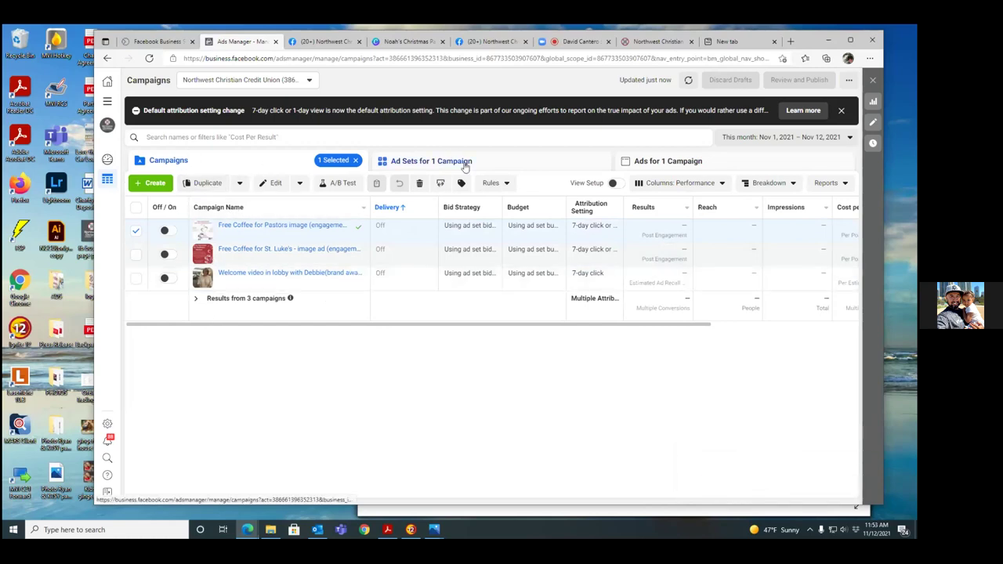
pyautogui.click(469, 164)
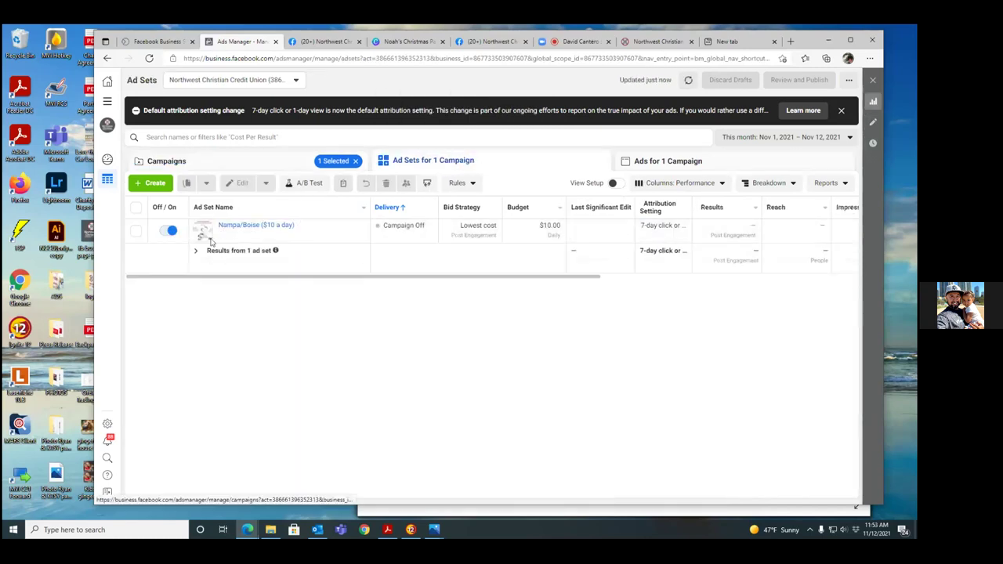
pyautogui.click(165, 233)
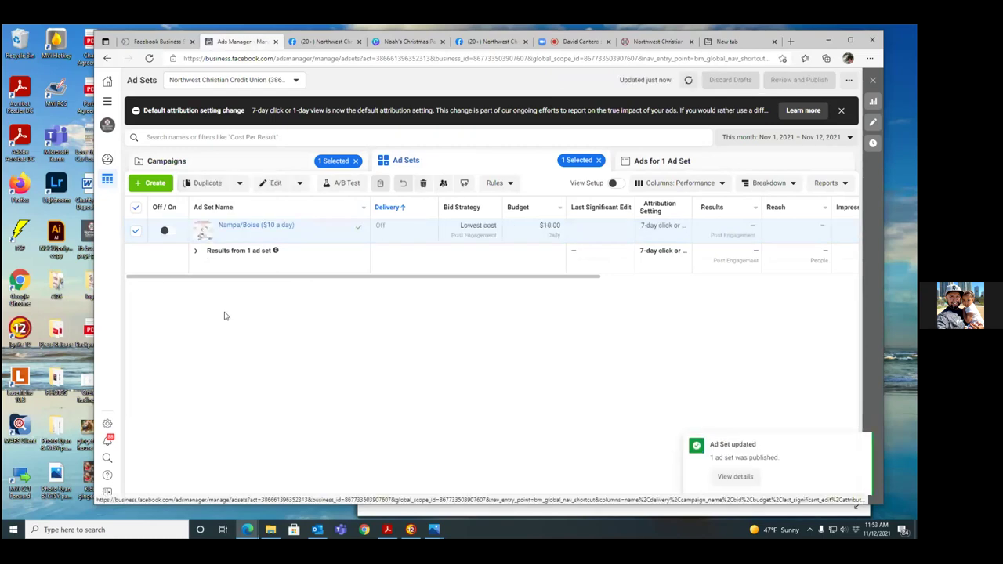
pyautogui.click(711, 162)
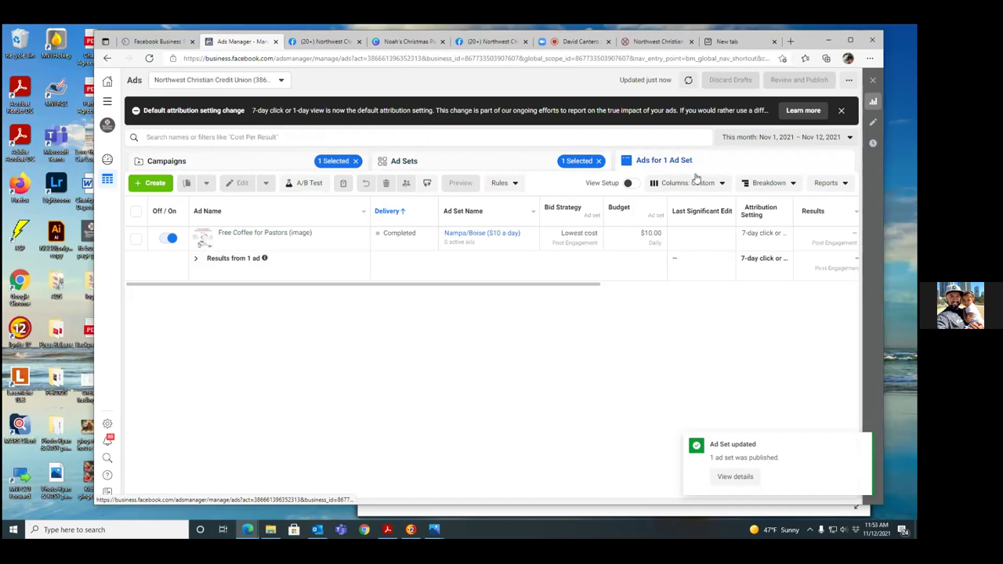
pyautogui.click(167, 238)
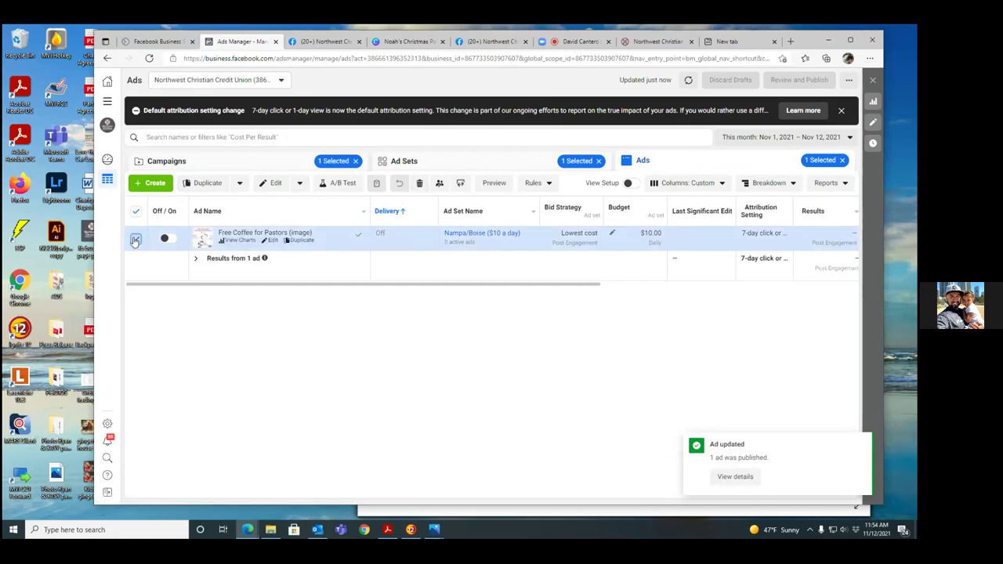
# - Clear the ad, campaign and ad set selections so that ads from every campaign are listed
pyautogui.click(135, 238)
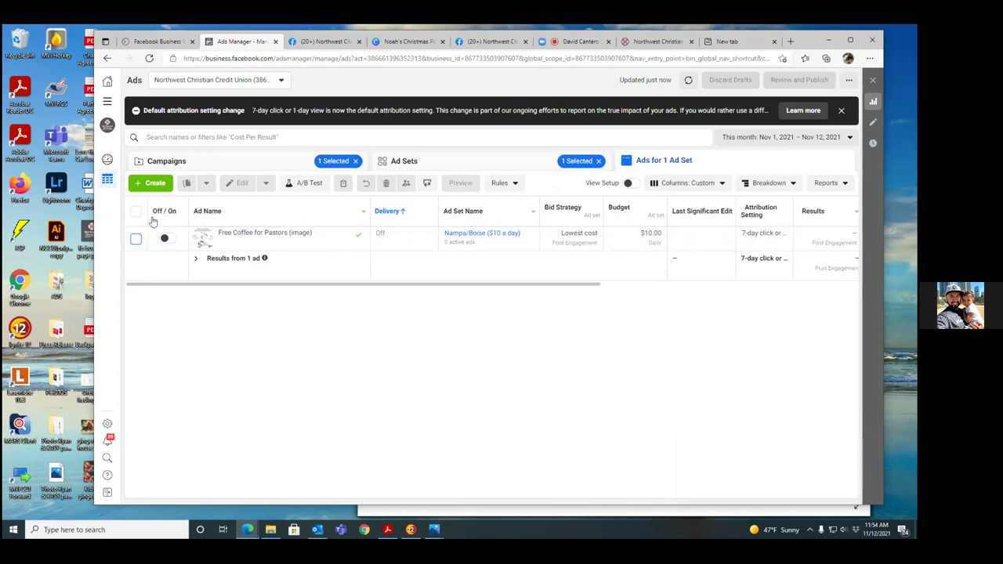
pyautogui.click(357, 162)
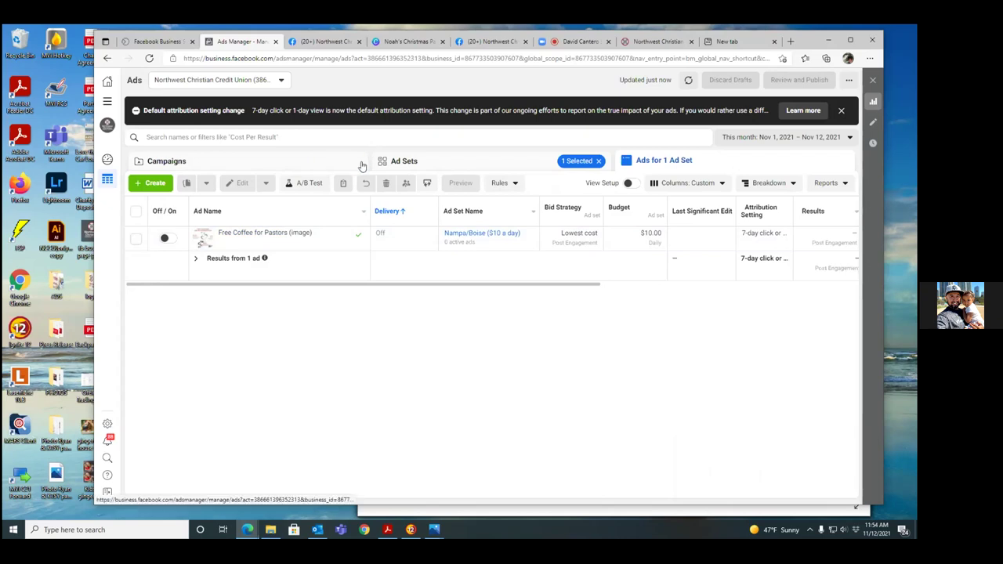
pyautogui.click(599, 160)
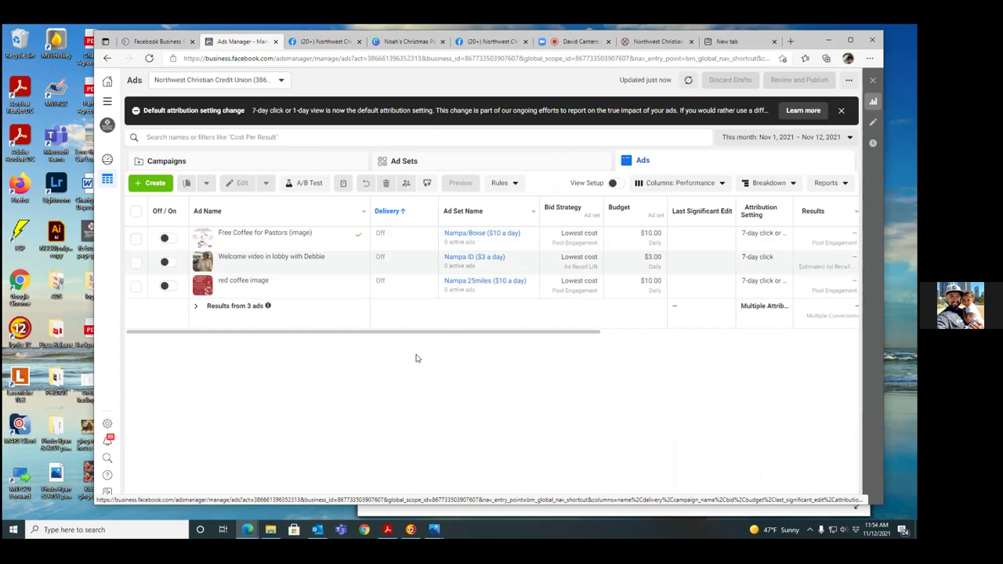
# - Create a new campaign with the Engagement objective and the Post engagement type
pyautogui.click(142, 185)
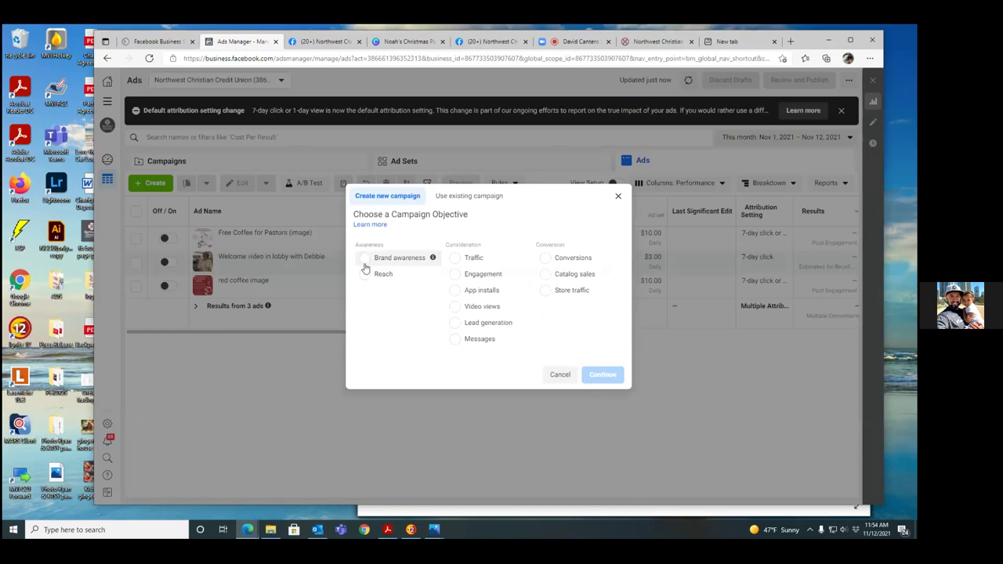
pyautogui.click(455, 275)
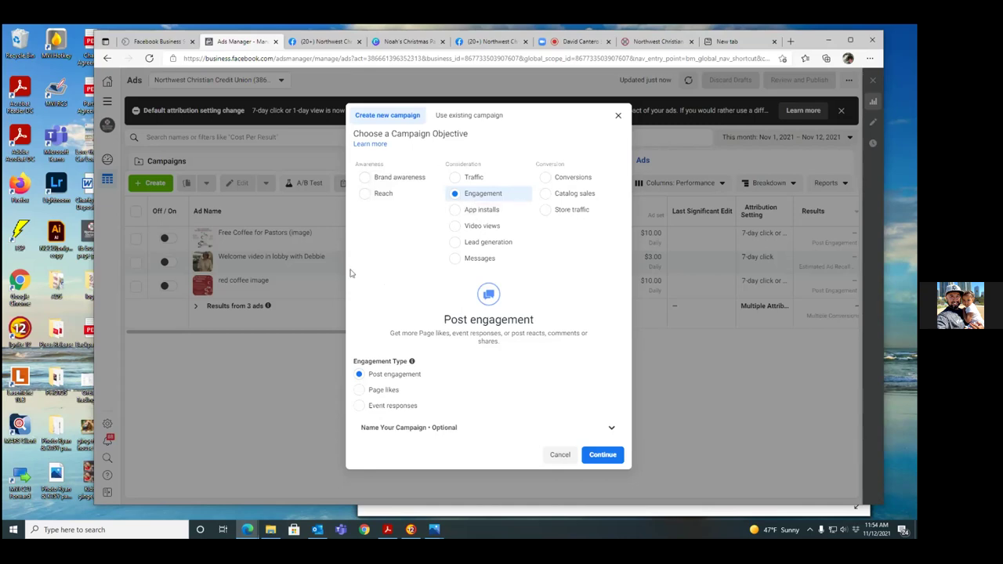
pyautogui.moveTo(524, 259)
pyautogui.click(604, 456)
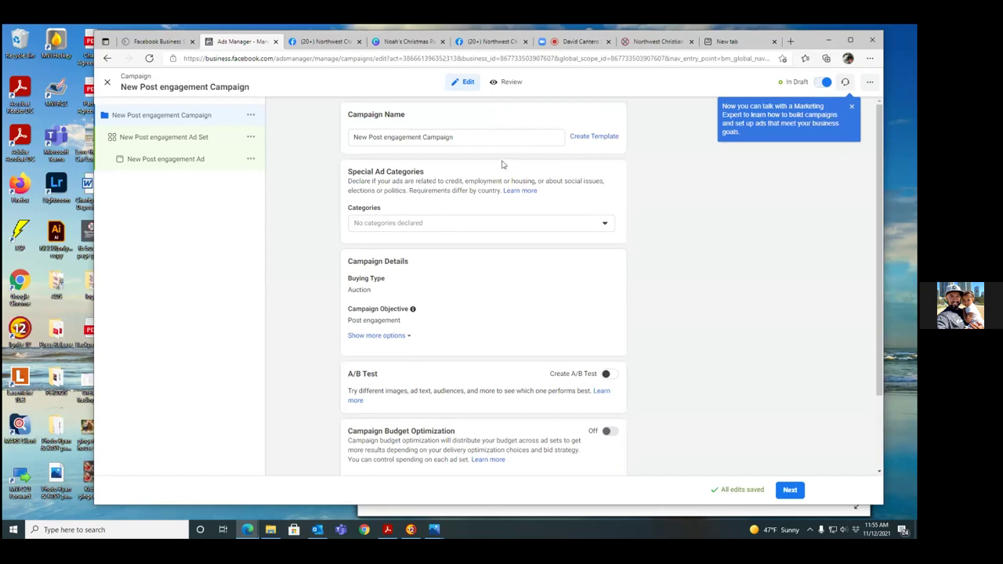
# - Try to replace the default campaign name with text starting "Why did th", and refresh the editor
pyautogui.click(458, 136)
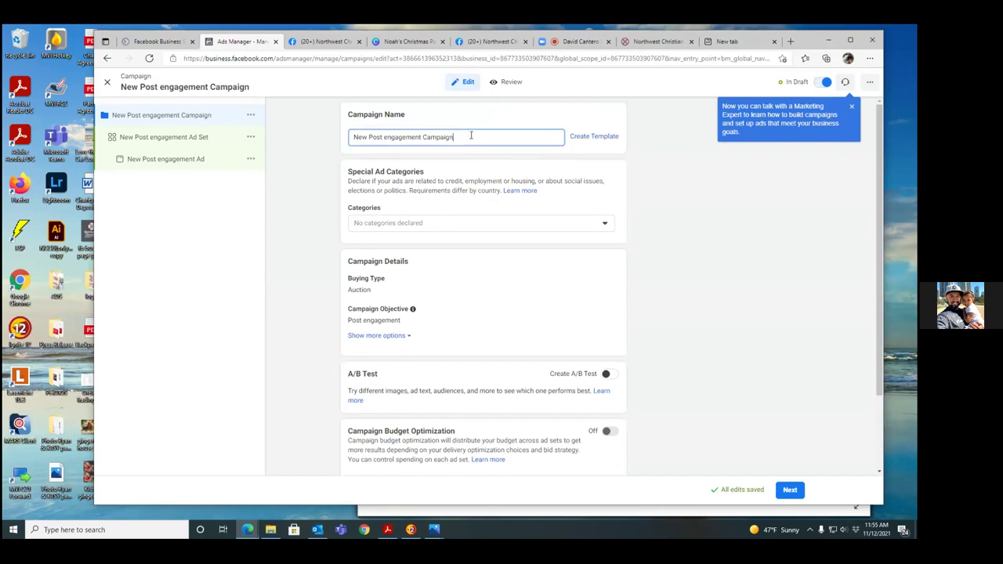
pyautogui.press('BackSpace')
pyautogui.press('BackSpace')
pyautogui.press('BackSpace')
pyautogui.press('BackSpace')
pyautogui.press('BackSpace')
pyautogui.press('BackSpace')
pyautogui.press('BackSpace')
pyautogui.press('BackSpace')
pyautogui.press('BackSpace')
pyautogui.press('BackSpace')
pyautogui.press('BackSpace')
pyautogui.press('BackSpace')
pyautogui.press('BackSpace')
pyautogui.press('BackSpace')
pyautogui.press('BackSpace')
pyautogui.press('BackSpace')
pyautogui.press('BackSpace')
pyautogui.press('BackSpace')
pyautogui.press('BackSpace')
pyautogui.press('BackSpace')
pyautogui.write('Why')
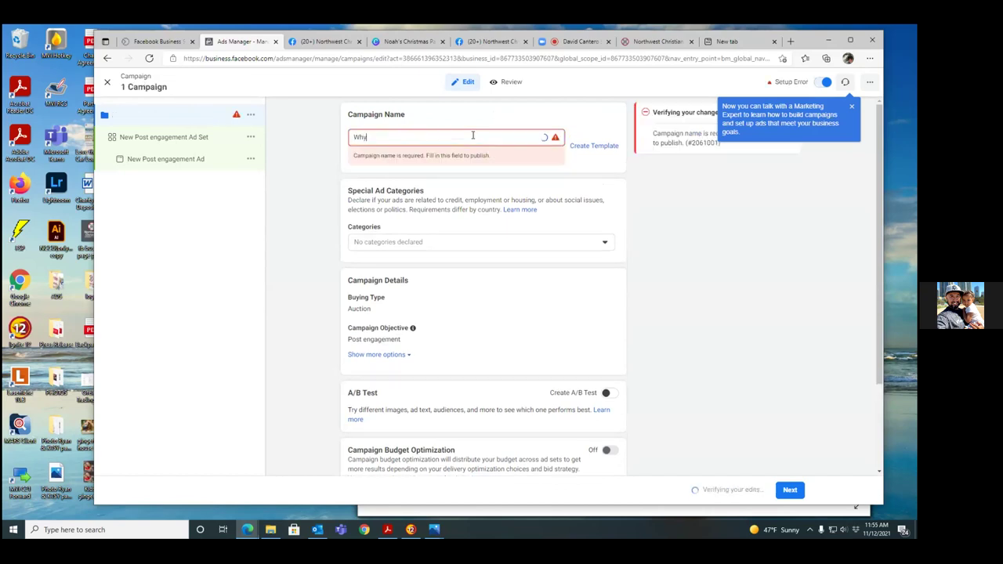
pyautogui.write(' did th')
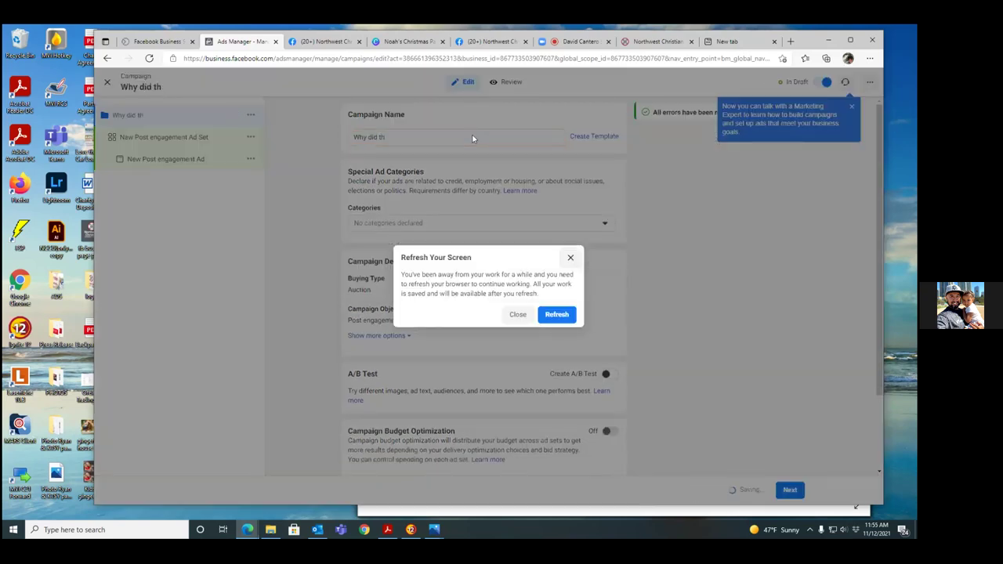
pyautogui.click(517, 315)
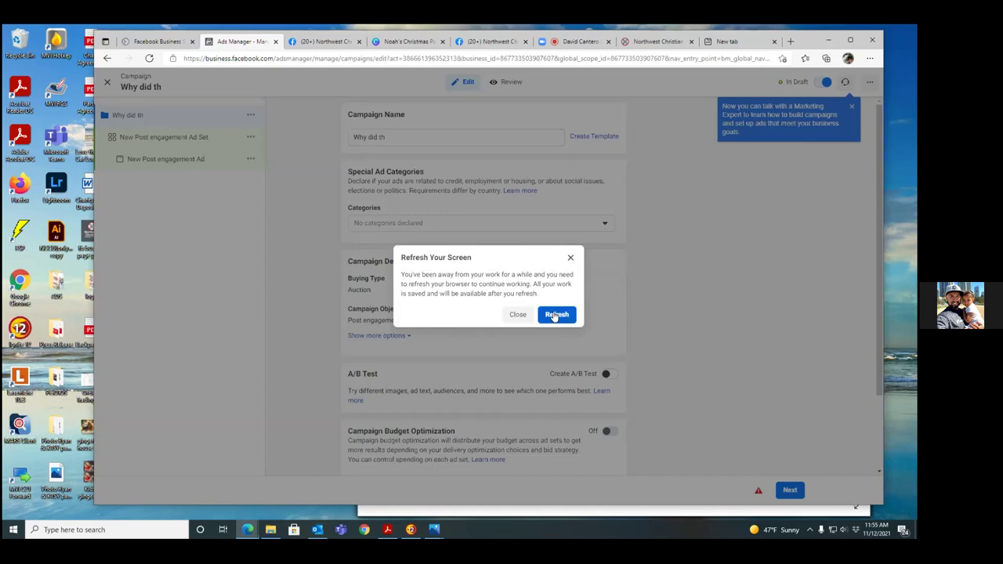
pyautogui.click(555, 315)
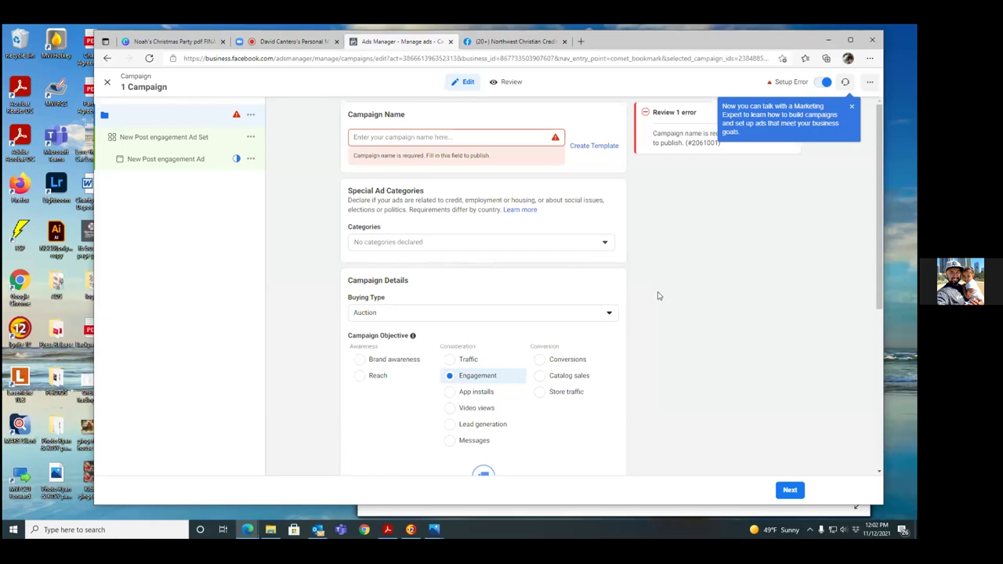
# - Name the campaign "Chicken crossed the road/image (engagement)"
pyautogui.click(423, 137)
pyautogui.write('Chi')
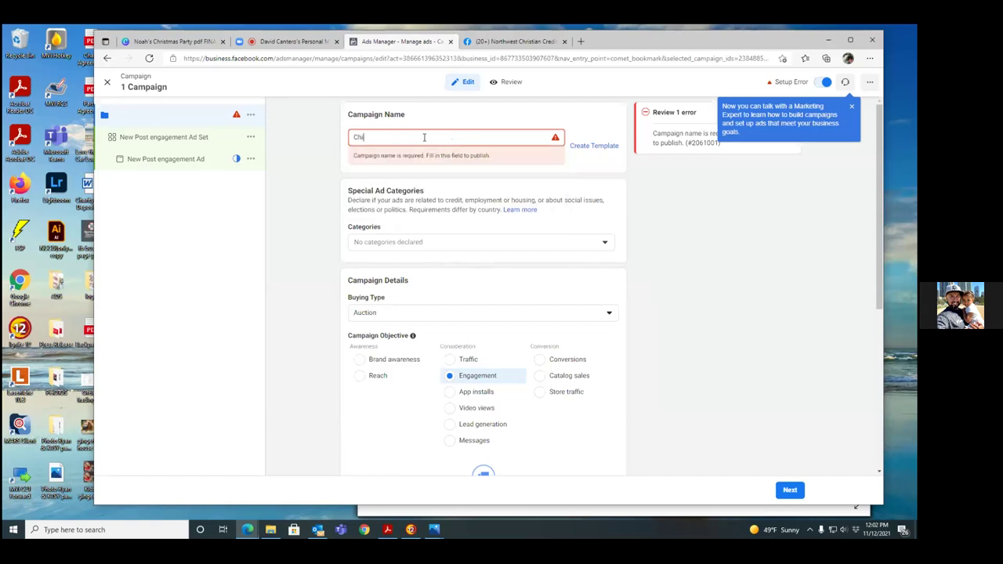
pyautogui.write('cken crossed the road')
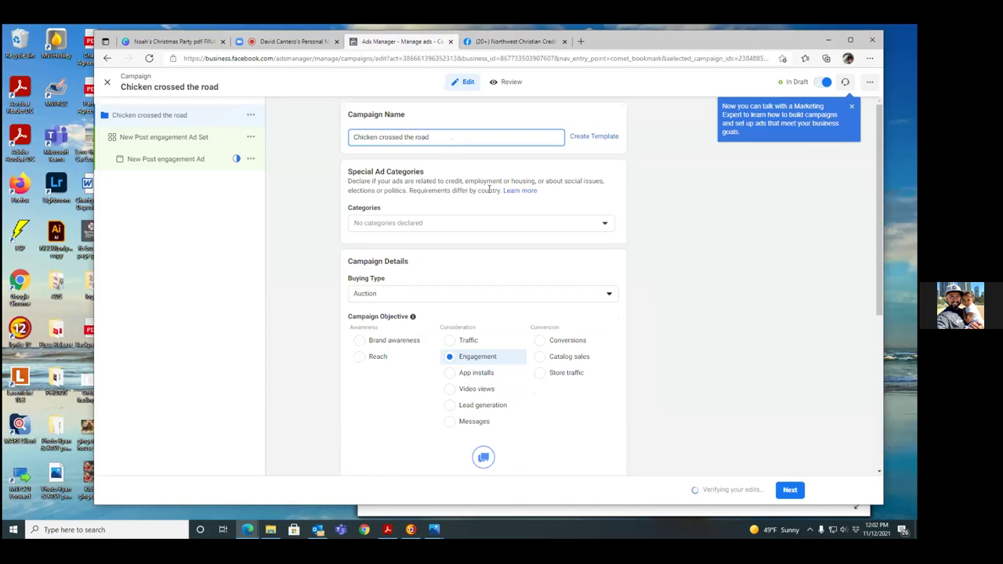
pyautogui.write('/image (enga')
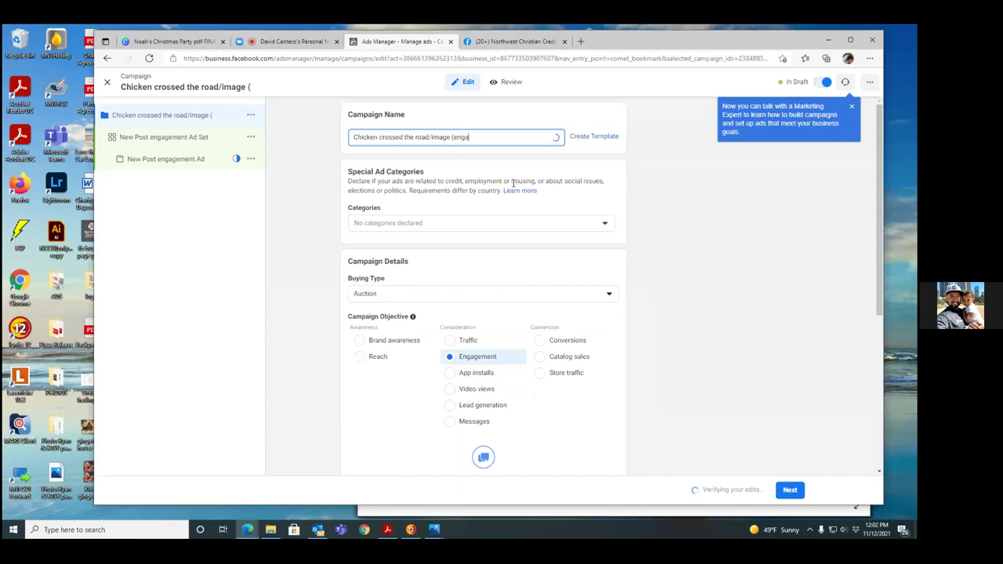
pyautogui.write('gement)')
# - Declare Credit as the campaign's special ad category and continue to the ad set settings
pyautogui.click(606, 225)
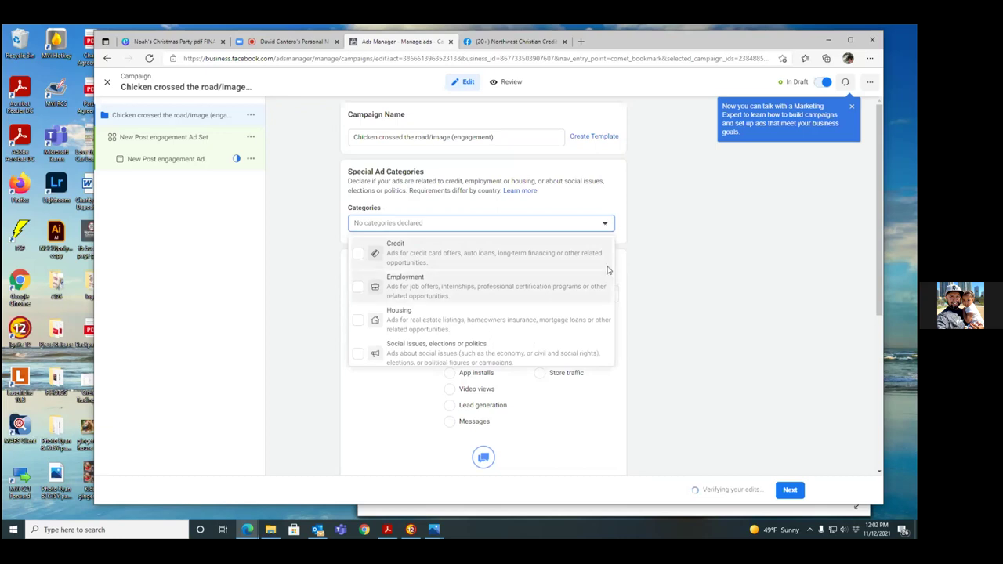
pyautogui.click(358, 253)
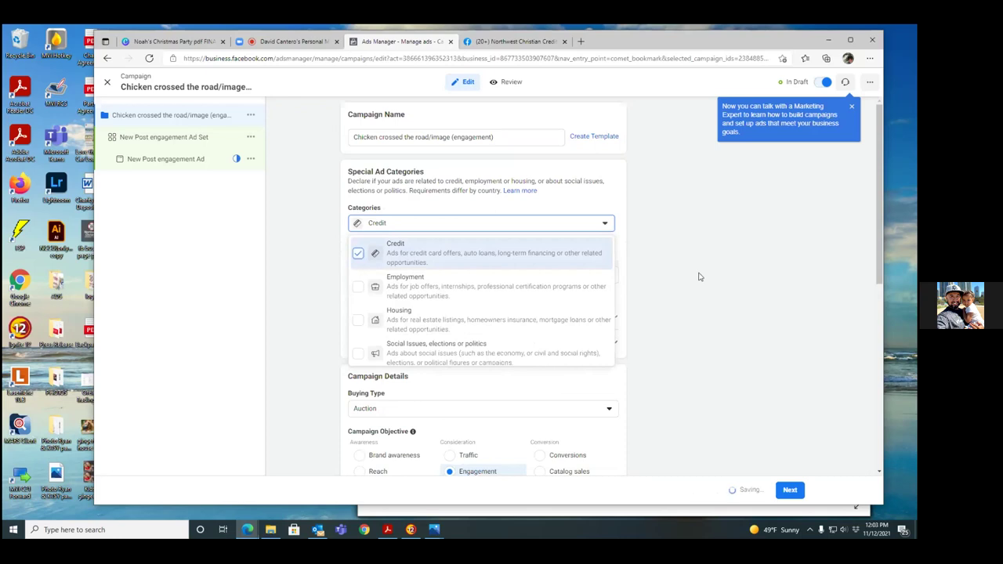
pyautogui.scroll(-1, 700, 278)
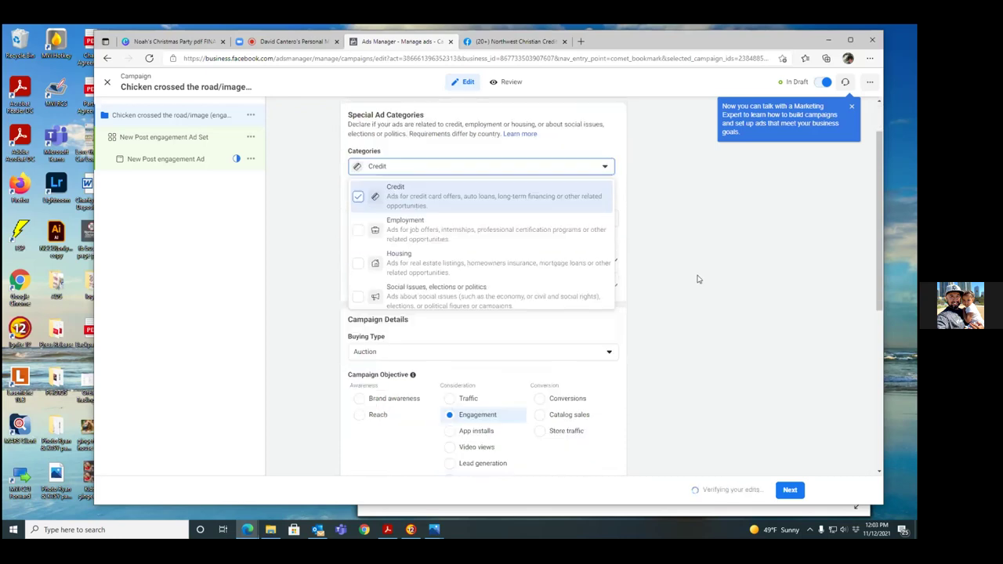
pyautogui.click(637, 183)
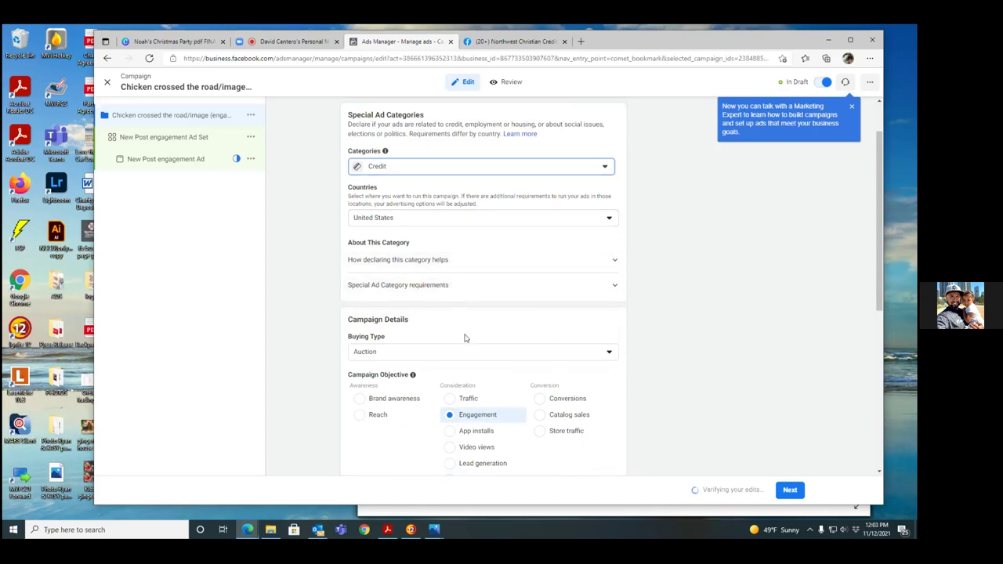
pyautogui.scroll(-2, 465, 338)
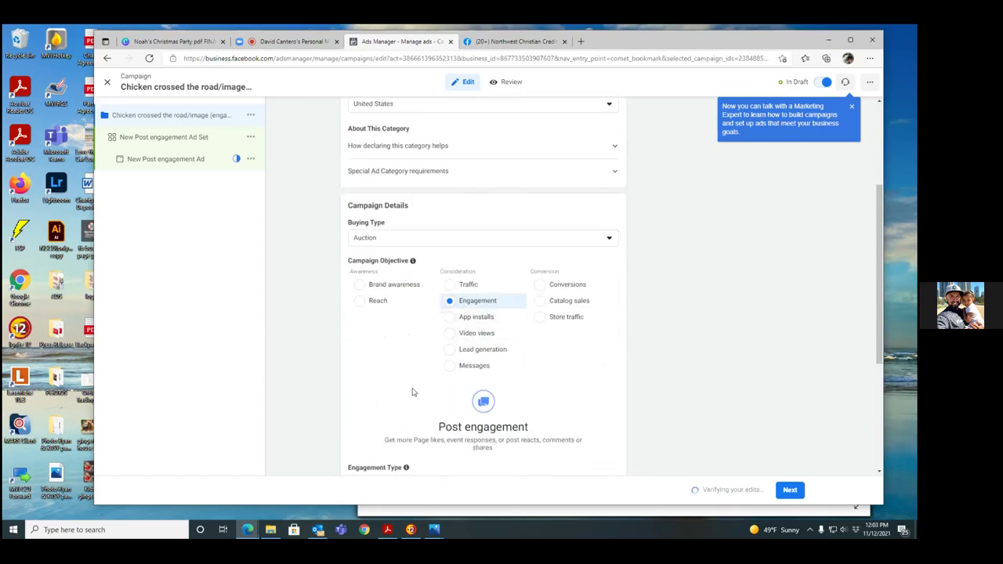
pyautogui.scroll(-4, 413, 391)
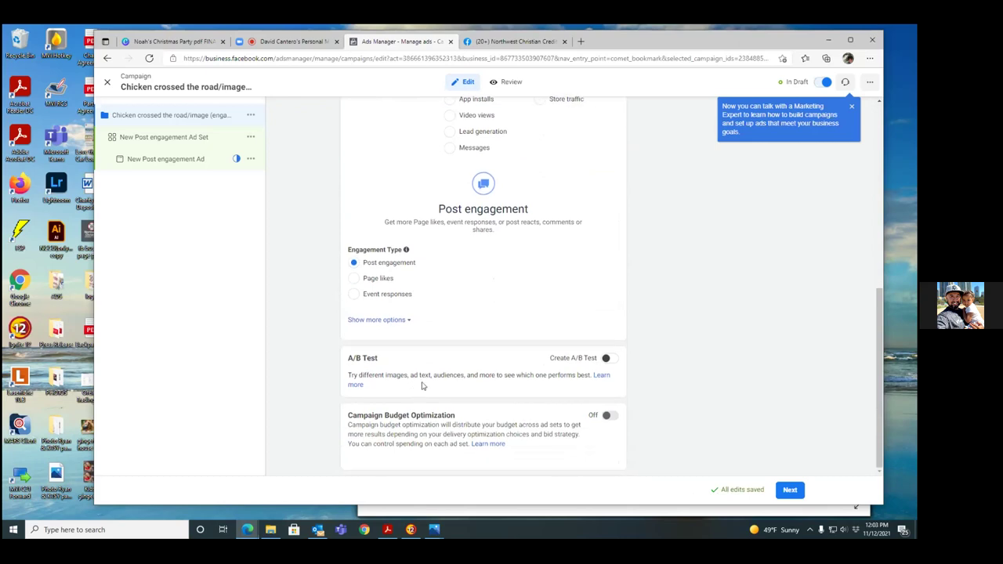
pyautogui.click(796, 490)
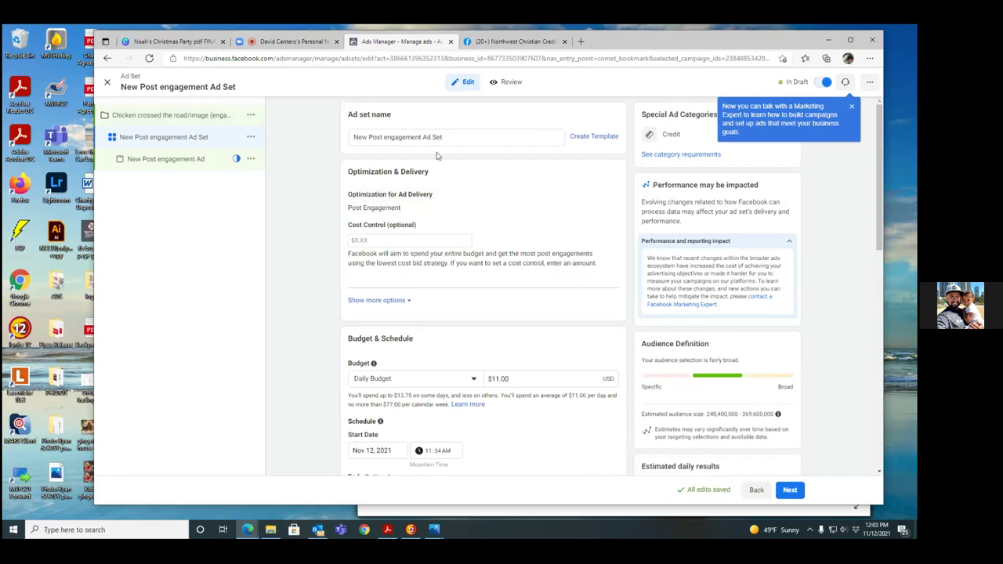
# - Shorten the ad set name to "New" and accept the suggested name "New Post engagement Ad Set"
pyautogui.click(456, 136)
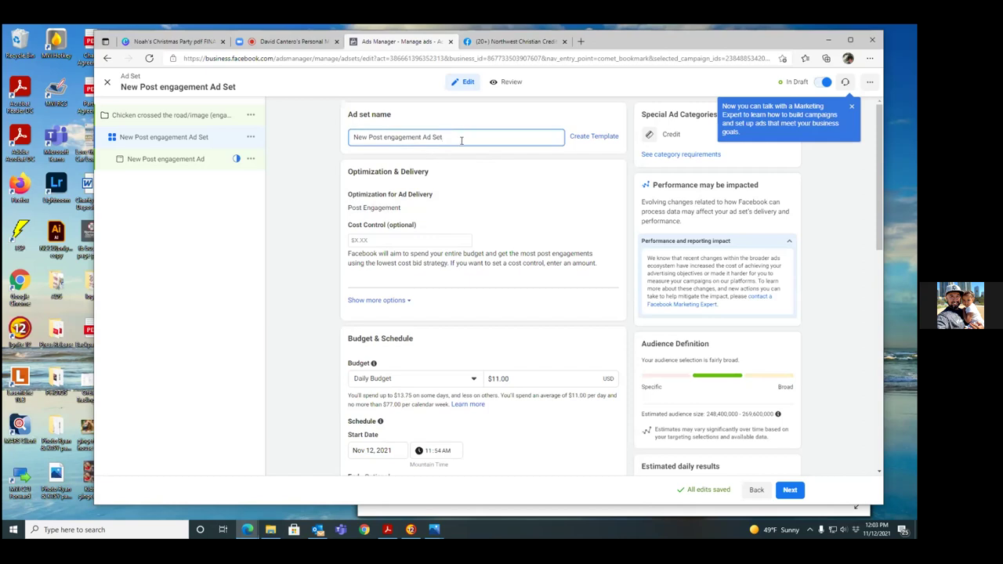
pyautogui.press('BackSpace')
pyautogui.press('BackSpace')
pyautogui.press('BackSpace')
pyautogui.press('BackSpace')
pyautogui.press('BackSpace')
pyautogui.press('BackSpace')
pyautogui.press('BackSpace')
pyautogui.press('BackSpace')
pyautogui.press('BackSpace')
pyautogui.press('BackSpace')
pyautogui.press('BackSpace')
pyautogui.press('BackSpace')
pyautogui.press('BackSpace')
pyautogui.press('BackSpace')
pyautogui.press('BackSpace')
pyautogui.press('BackSpace')
pyautogui.press('BackSpace')
pyautogui.press('BackSpace')
pyautogui.press('BackSpace')
pyautogui.press('BackSpace')
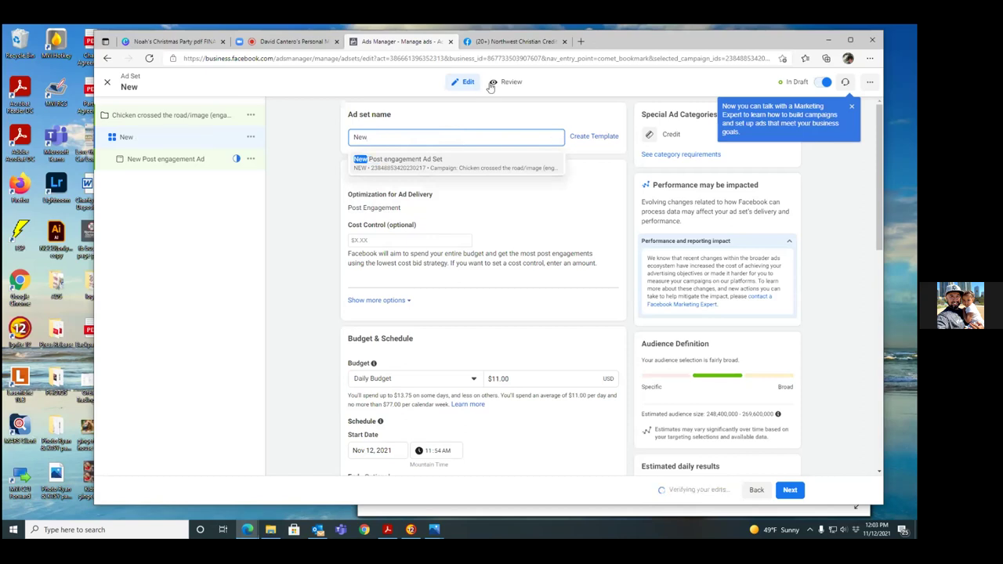
pyautogui.click(474, 167)
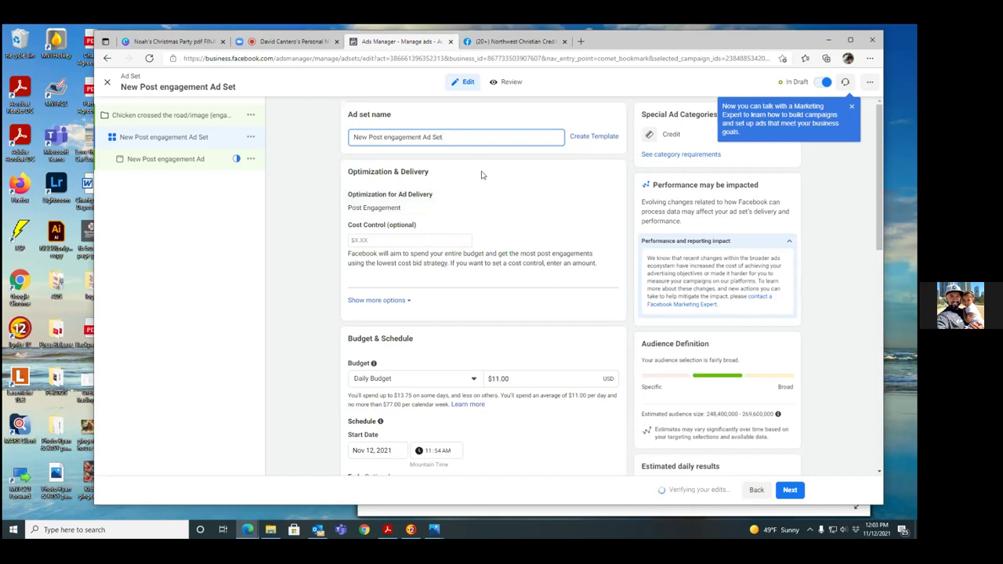
# - Clear the default name of the ad set completely
pyautogui.press('BackSpace')
pyautogui.press('BackSpace')
pyautogui.press('BackSpace')
pyautogui.press('BackSpace')
pyautogui.press('BackSpace')
pyautogui.press('BackSpace')
pyautogui.press('BackSpace')
pyautogui.press('BackSpace')
pyautogui.press('BackSpace')
pyautogui.press('BackSpace')
pyautogui.press('BackSpace')
pyautogui.press('BackSpace')
pyautogui.press('BackSpace')
pyautogui.press('BackSpace')
pyautogui.press('BackSpace')
pyautogui.press('BackSpace')
pyautogui.press('BackSpace')
pyautogui.press('BackSpace')
pyautogui.press('BackSpace')
pyautogui.press('BackSpace')
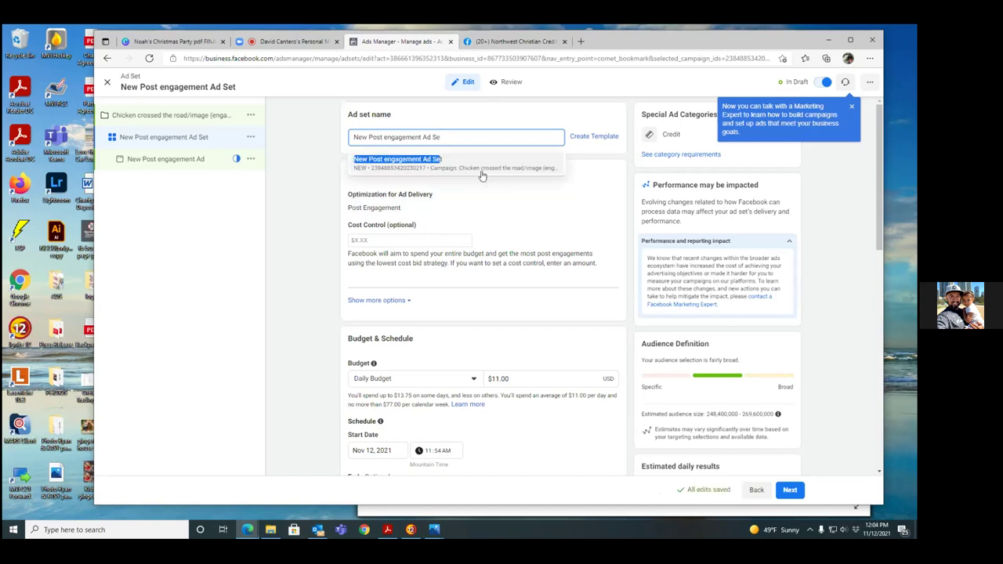
pyautogui.press('BackSpace')
pyautogui.press('BackSpace')
pyautogui.press('BackSpace')
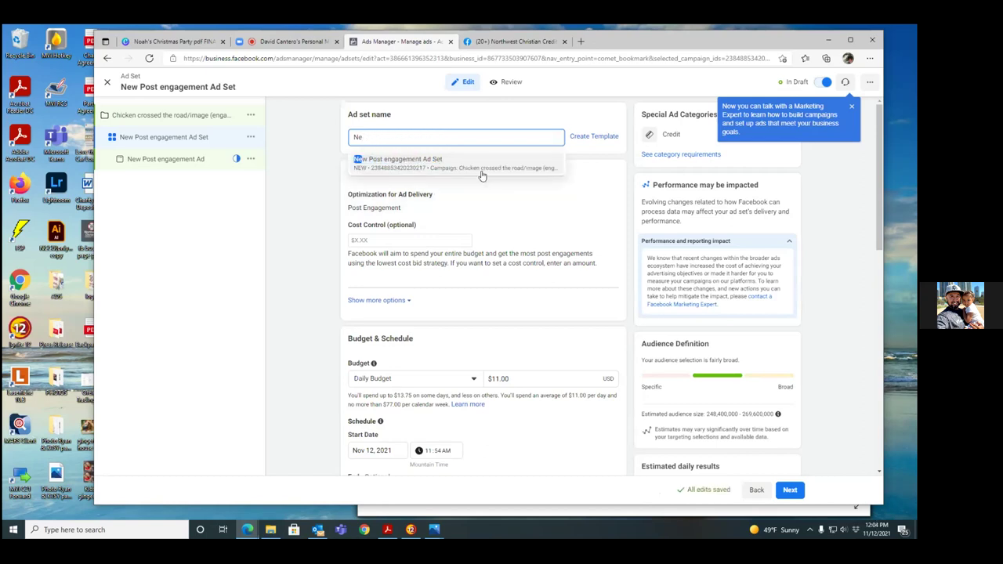
pyautogui.press('BackSpace')
pyautogui.press('BackSpace')
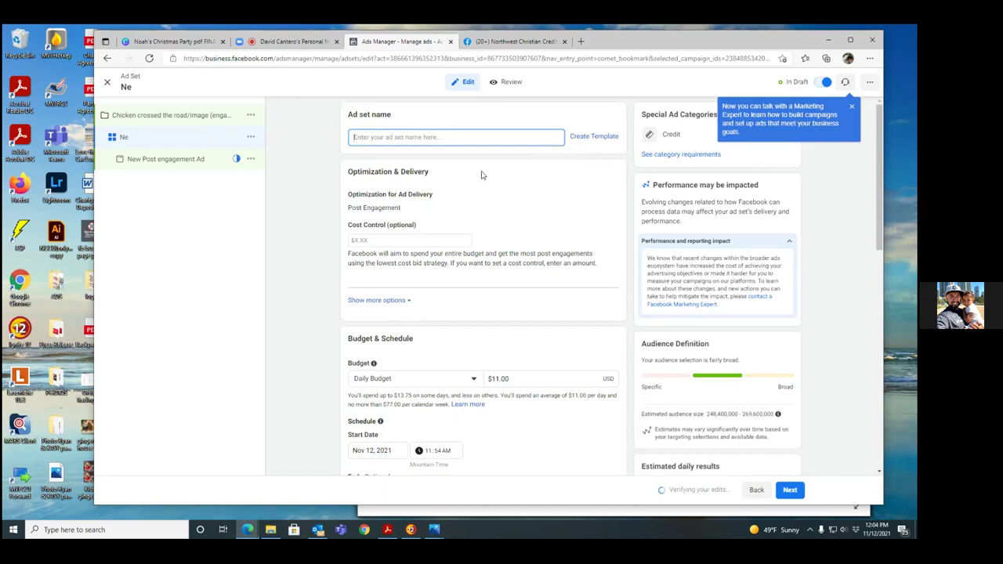
pyautogui.write('location')
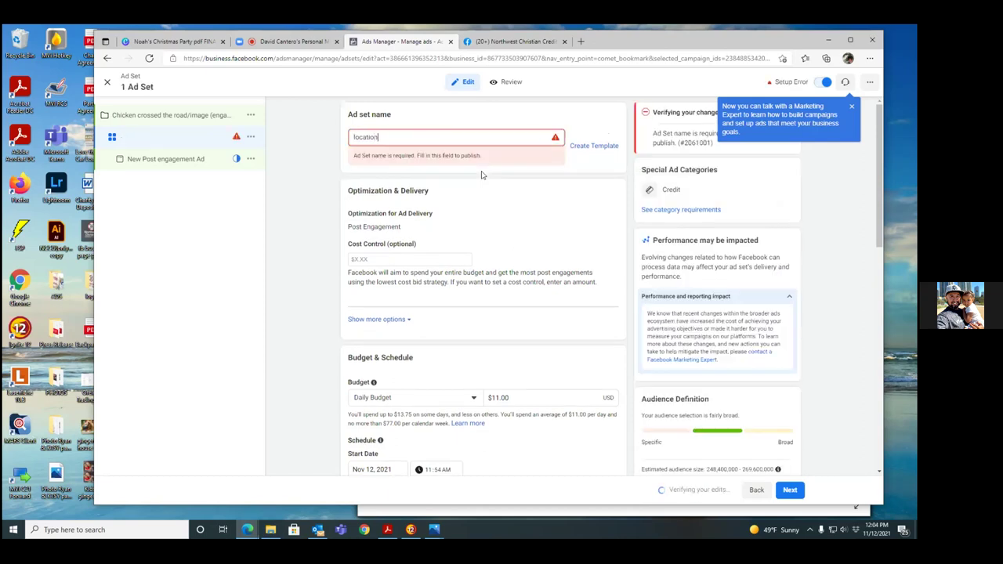
pyautogui.press('BackSpace')
pyautogui.press('BackSpace')
pyautogui.press('BackSpace')
pyautogui.press('BackSpace')
pyautogui.press('BackSpace')
pyautogui.press('BackSpace')
pyautogui.press('BackSpace')
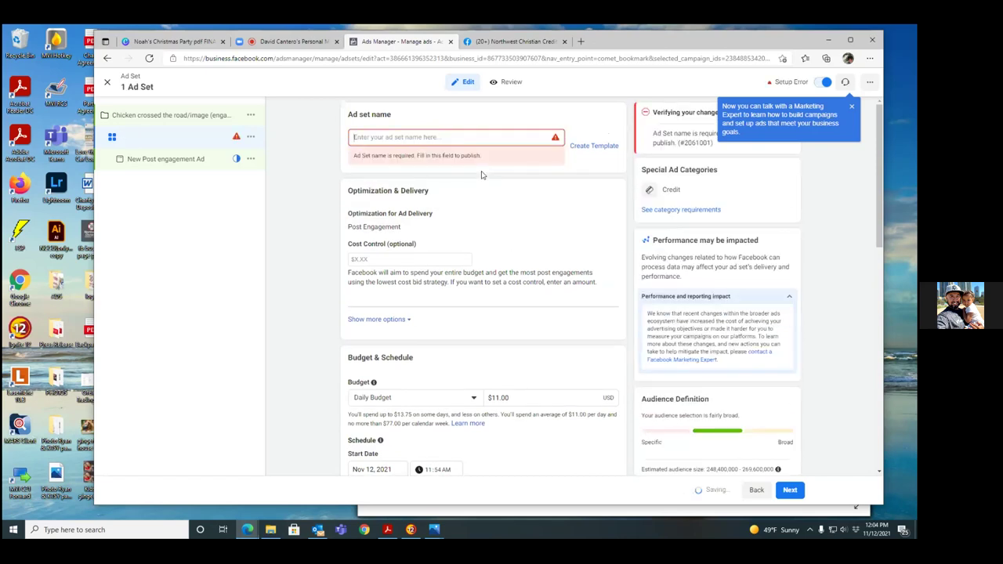
# - Name the ad set "Treasure Valley-$50"
pyautogui.write('T')
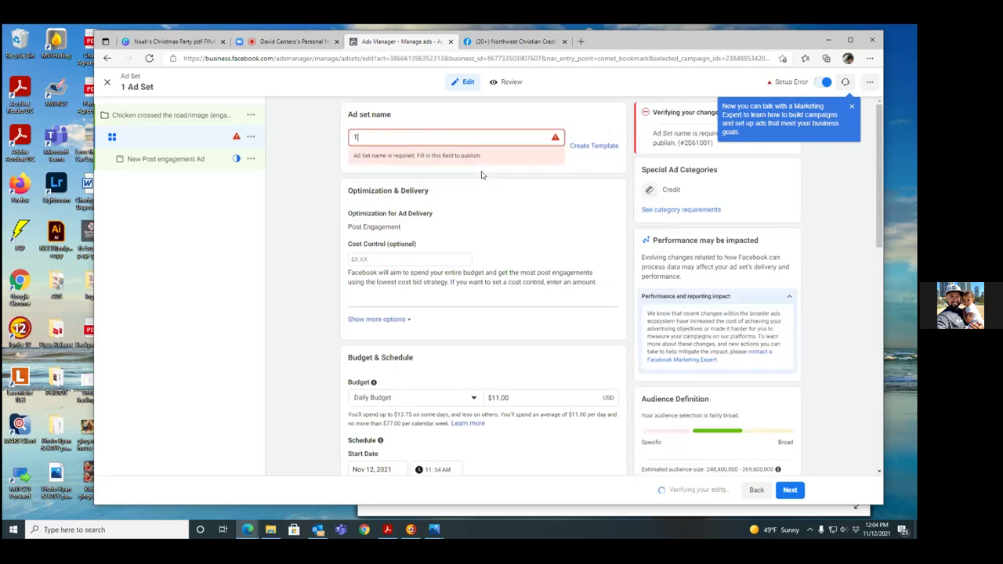
pyautogui.write('reasure Valley-')
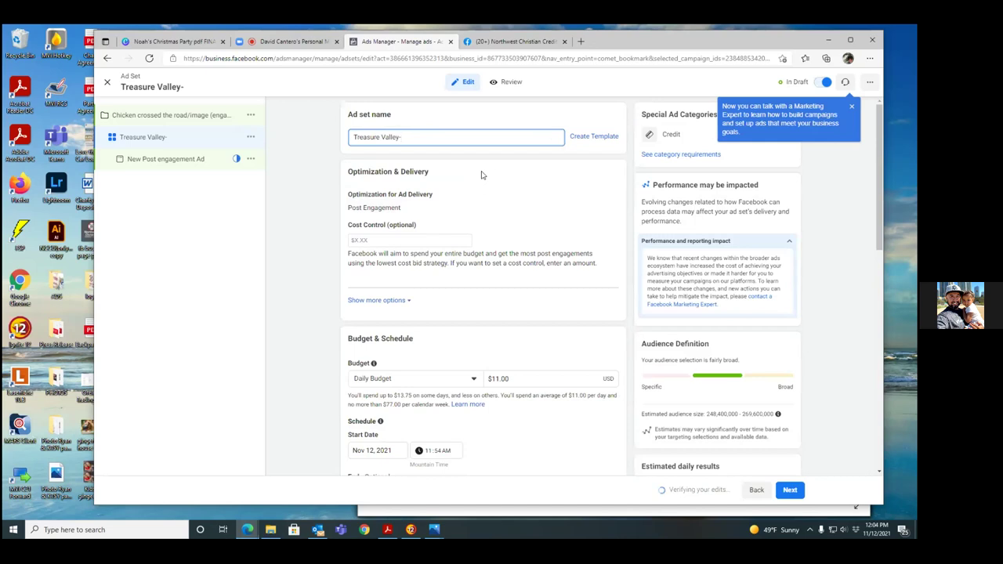
pyautogui.write('$50')
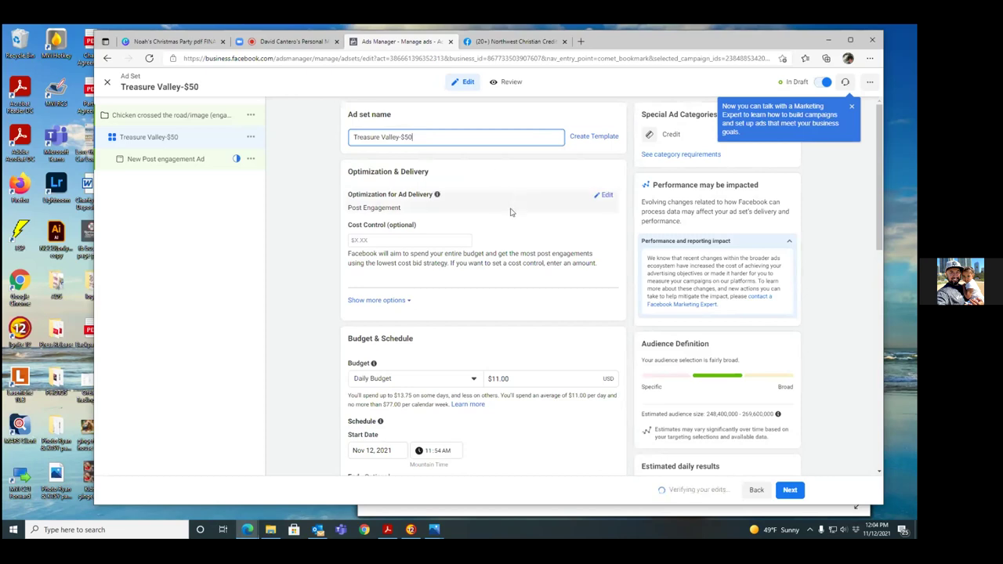
# - Switch the ad set from a daily to a lifetime budget and set the amount to $50
pyautogui.scroll(-2, 510, 253)
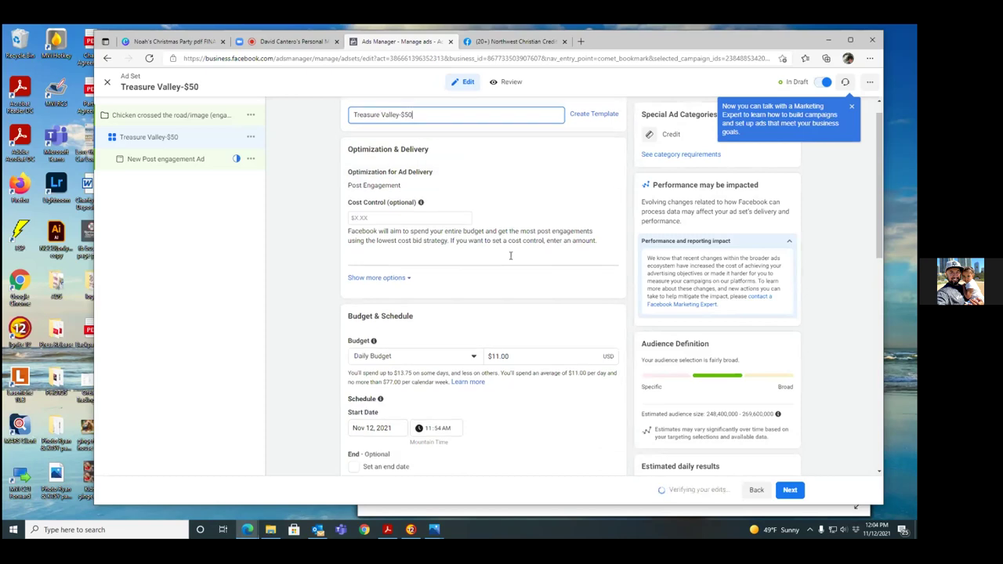
pyautogui.scroll(2, 479, 239)
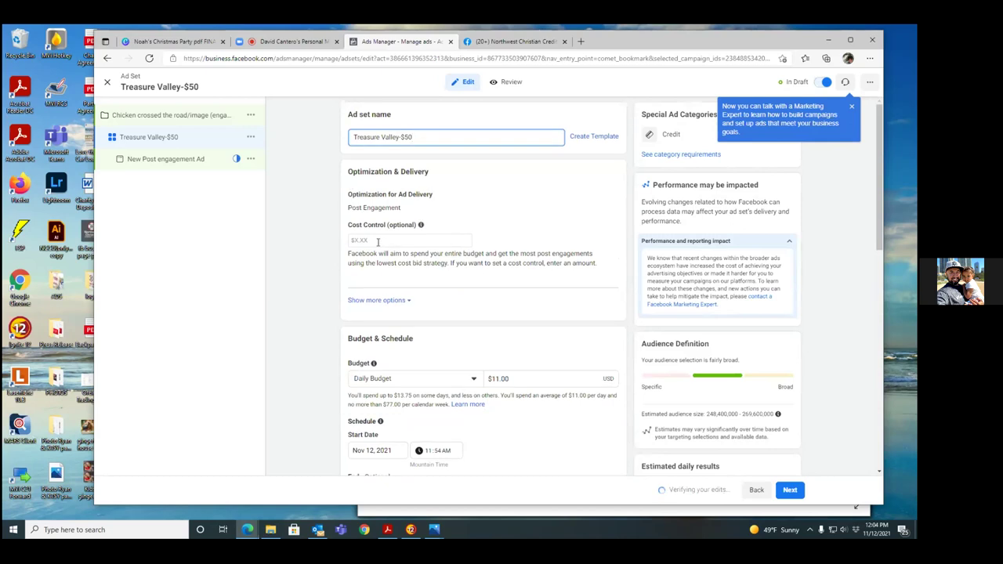
pyautogui.scroll(-1, 492, 326)
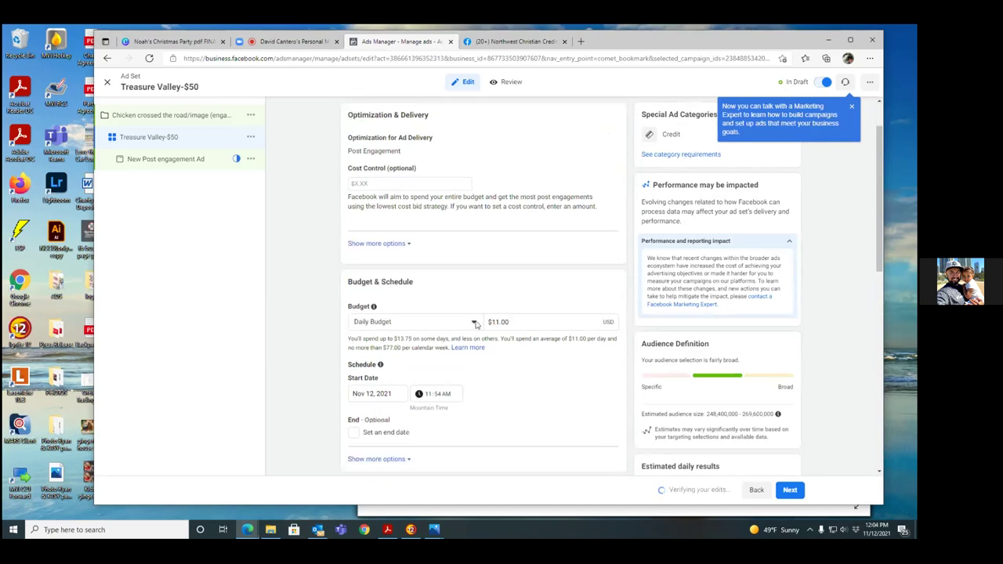
pyautogui.click(474, 322)
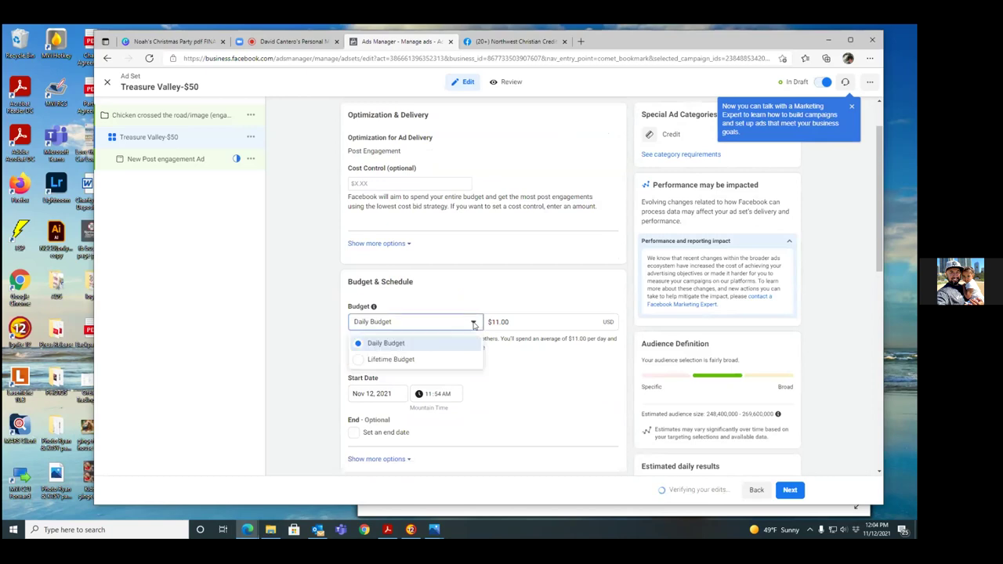
pyautogui.click(360, 360)
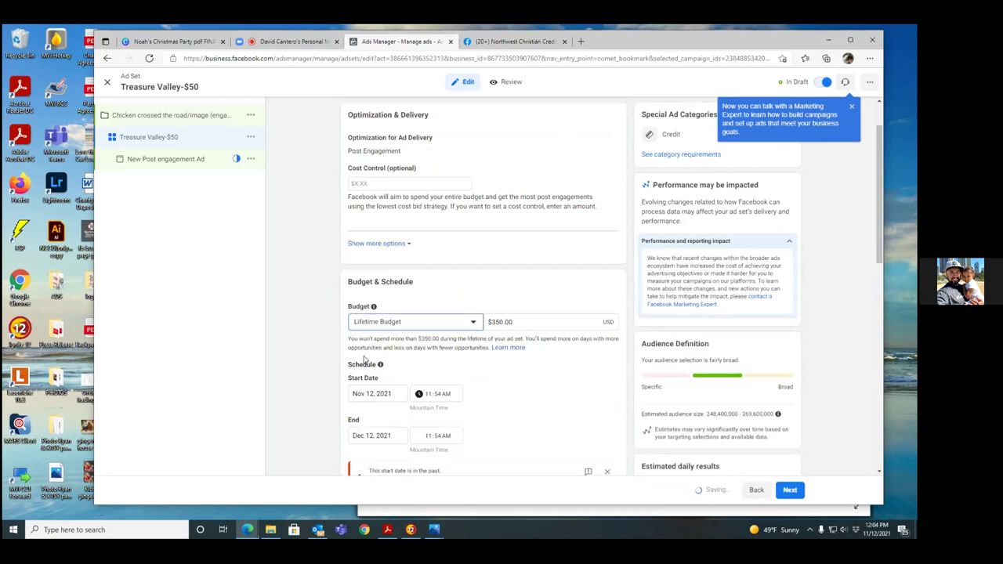
pyautogui.click(516, 322)
pyautogui.press('BackSpace')
pyautogui.press('BackSpace')
pyautogui.press('BackSpace')
pyautogui.press('BackSpace')
pyautogui.write('5')
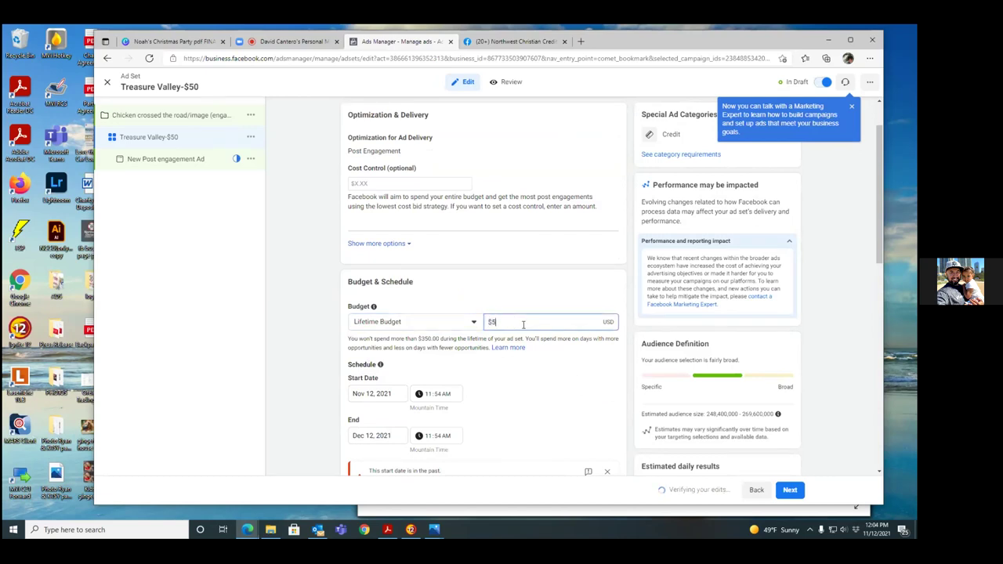
pyautogui.write('0')
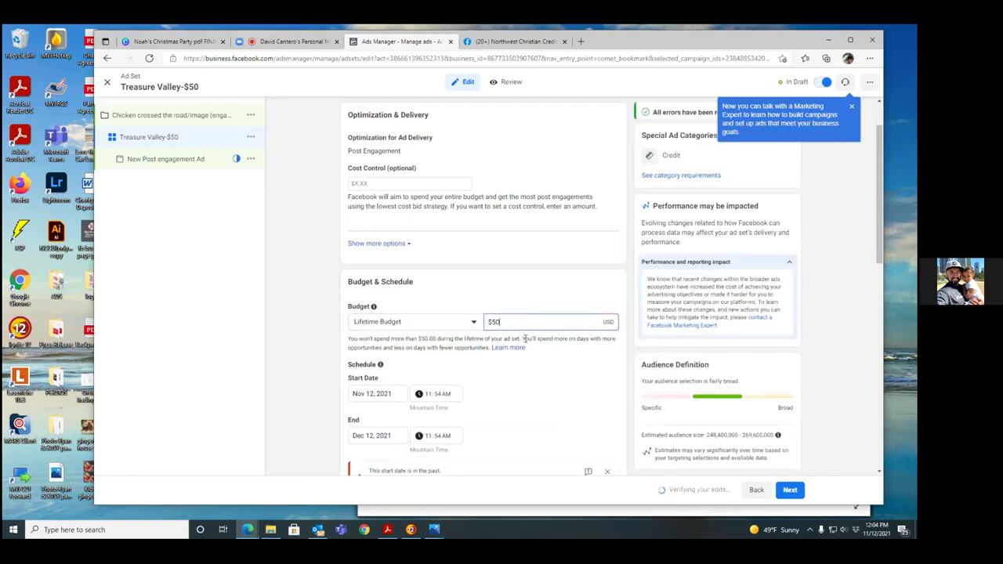
# - Schedule the ad set to start on Nov 13, 2021 at 6:00 AM
pyautogui.click(392, 393)
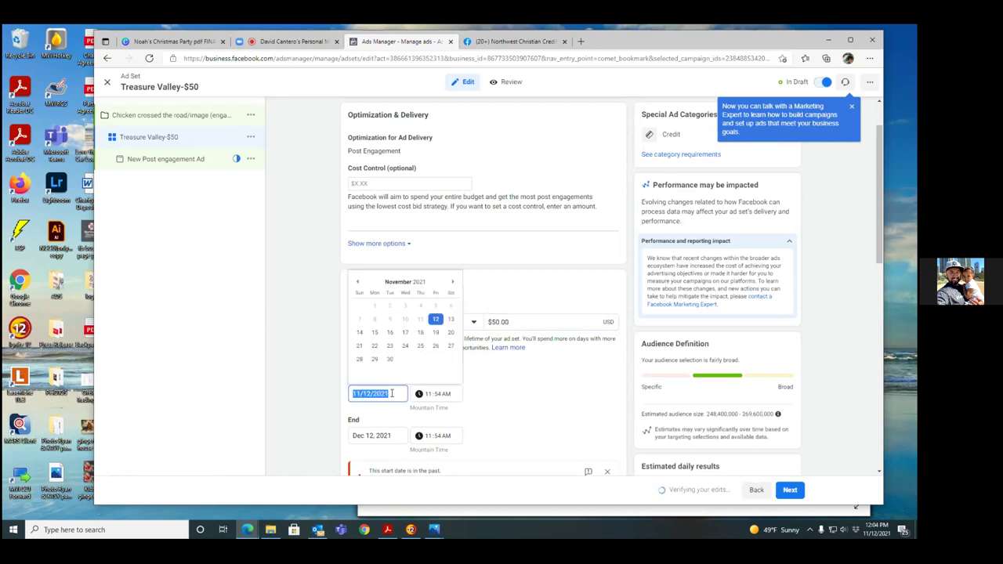
pyautogui.click(452, 319)
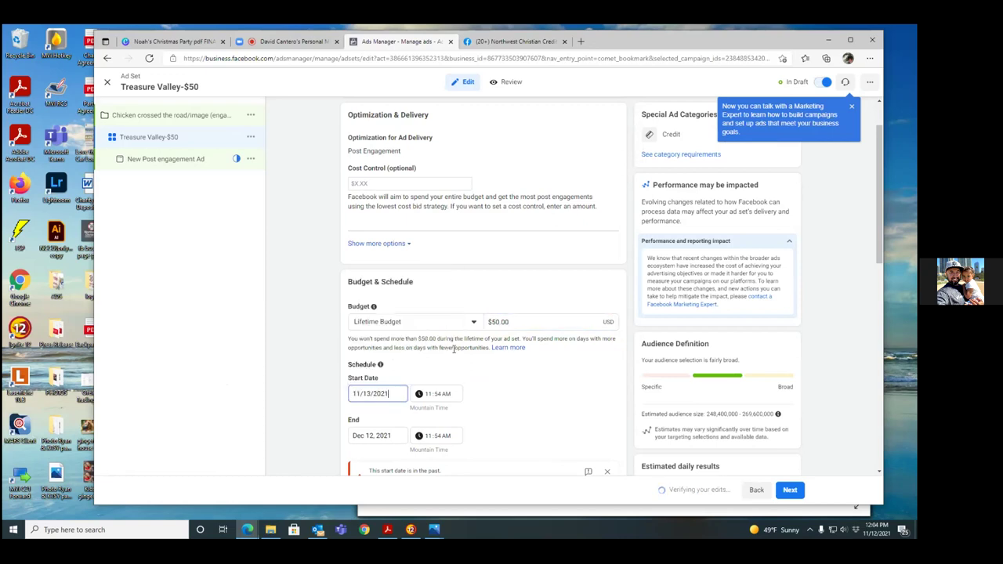
pyautogui.click(450, 394)
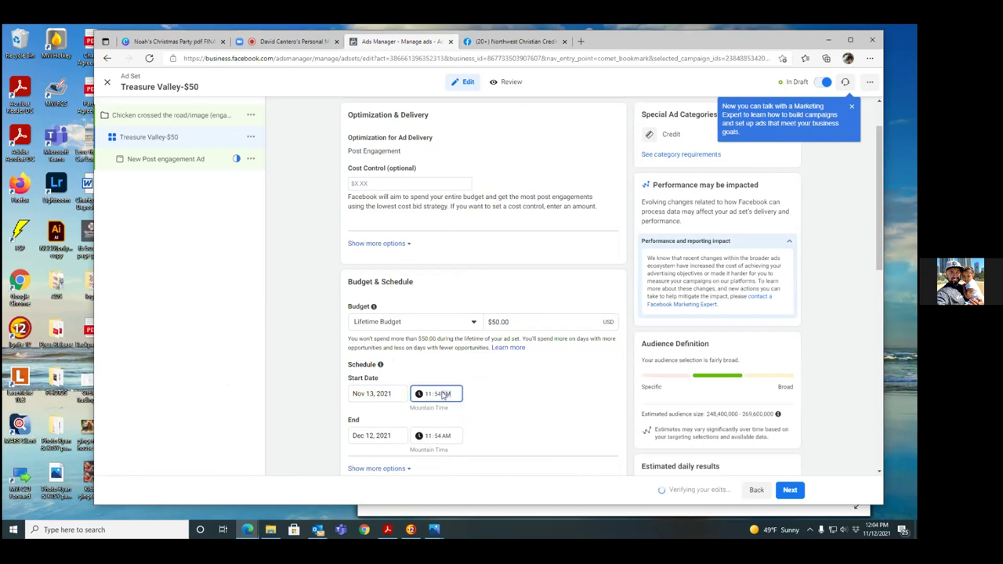
pyautogui.click(436, 395)
pyautogui.write('00')
pyautogui.click(507, 432)
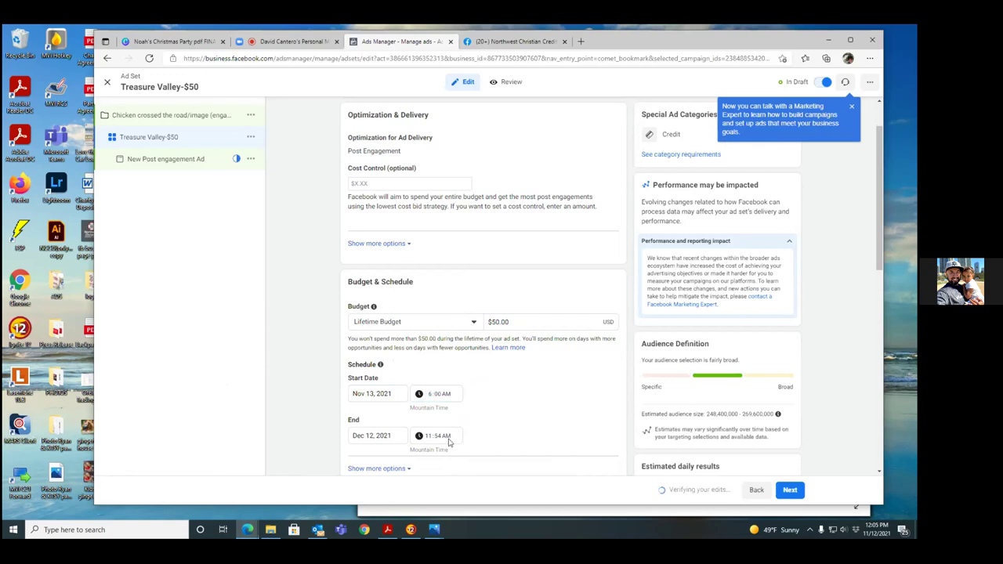
# - Schedule the ad set to end on Dec 8, 2021 at 6:00 AM
pyautogui.click(388, 435)
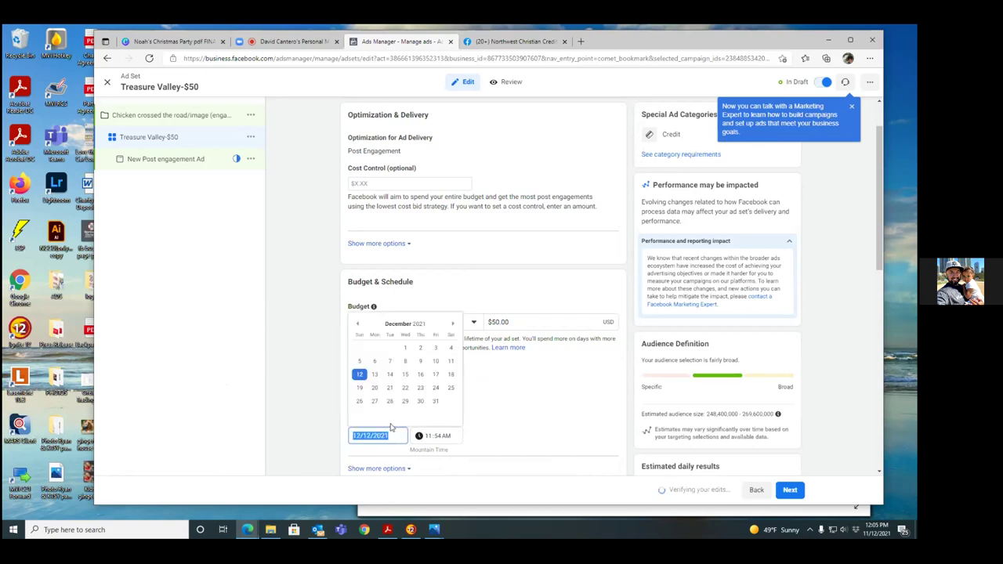
pyautogui.click(405, 362)
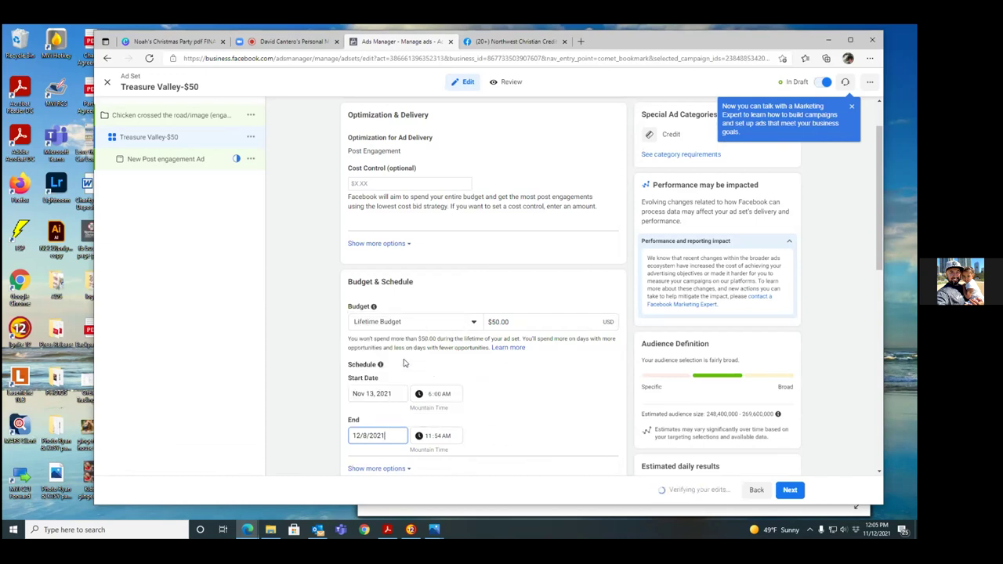
pyautogui.click(452, 439)
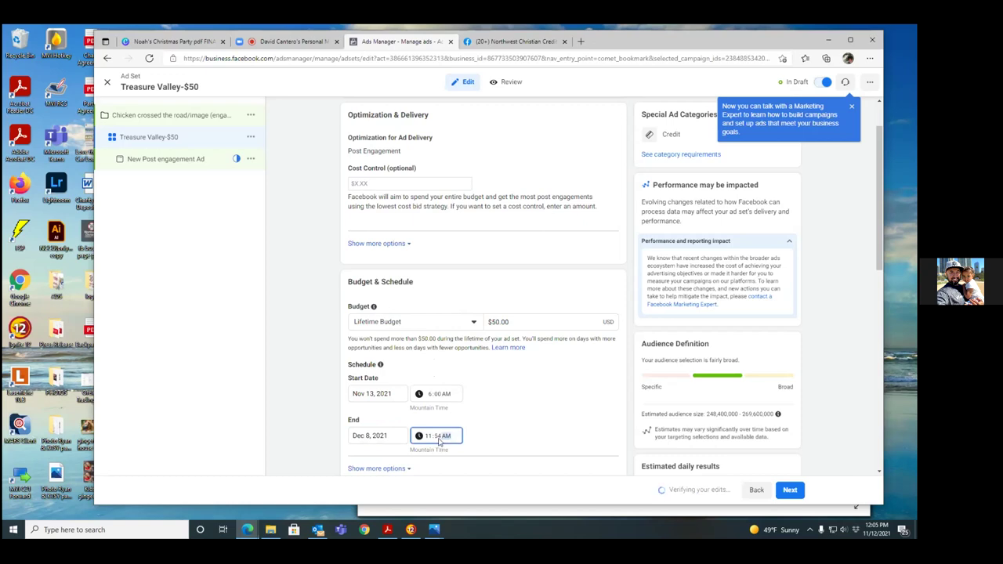
pyautogui.click(438, 443)
pyautogui.write('00')
pyautogui.write('6')
pyautogui.click(486, 433)
# - Replace United States with the city of Nampa, Idaho as the audience location
pyautogui.scroll(-2, 486, 432)
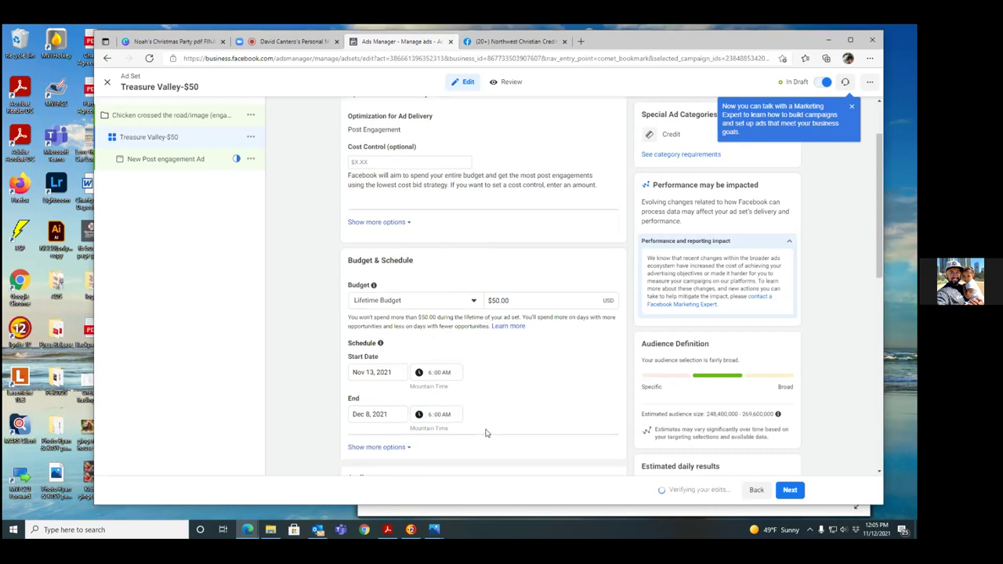
pyautogui.scroll(-1, 486, 432)
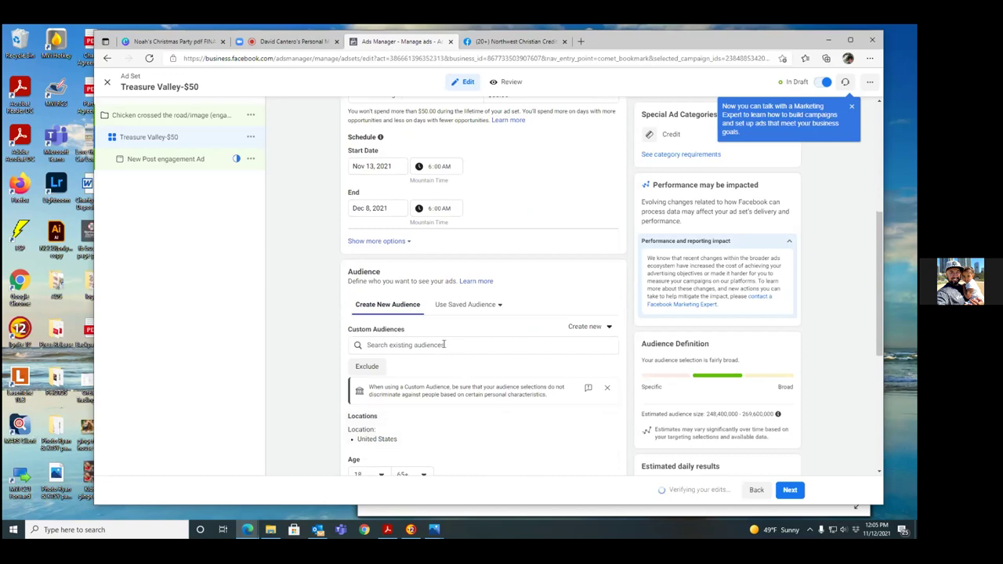
pyautogui.scroll(-2, 454, 382)
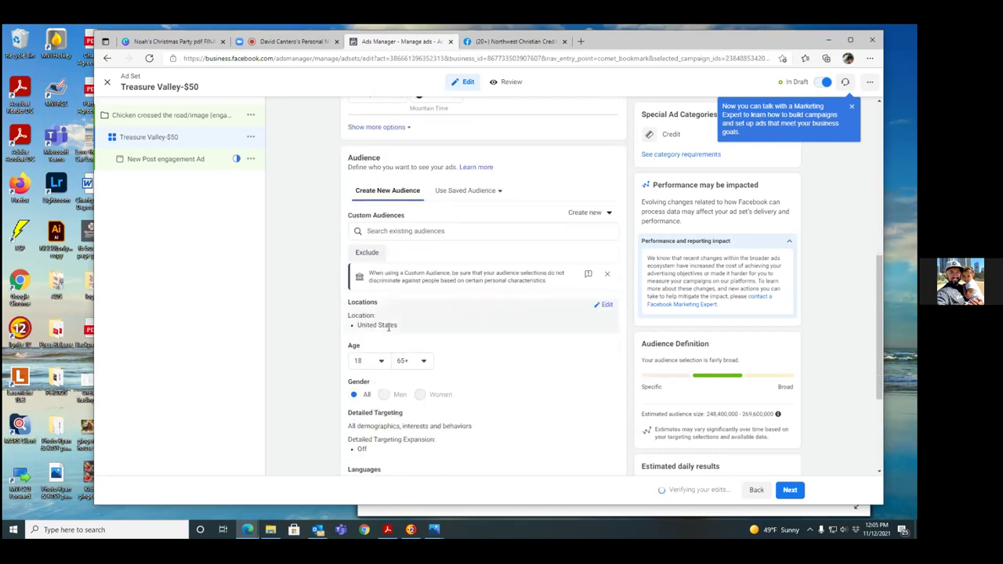
pyautogui.click(606, 306)
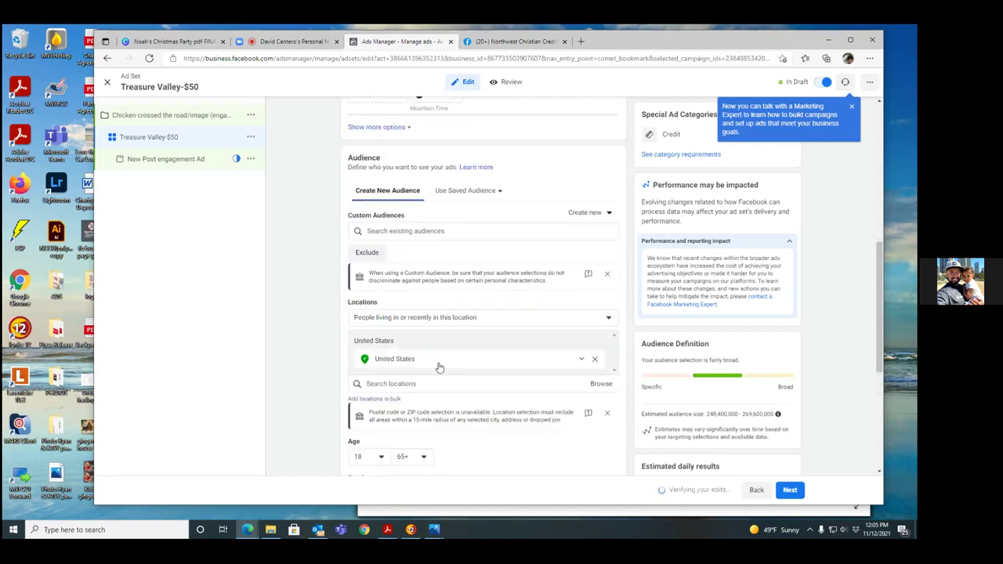
pyautogui.click(596, 359)
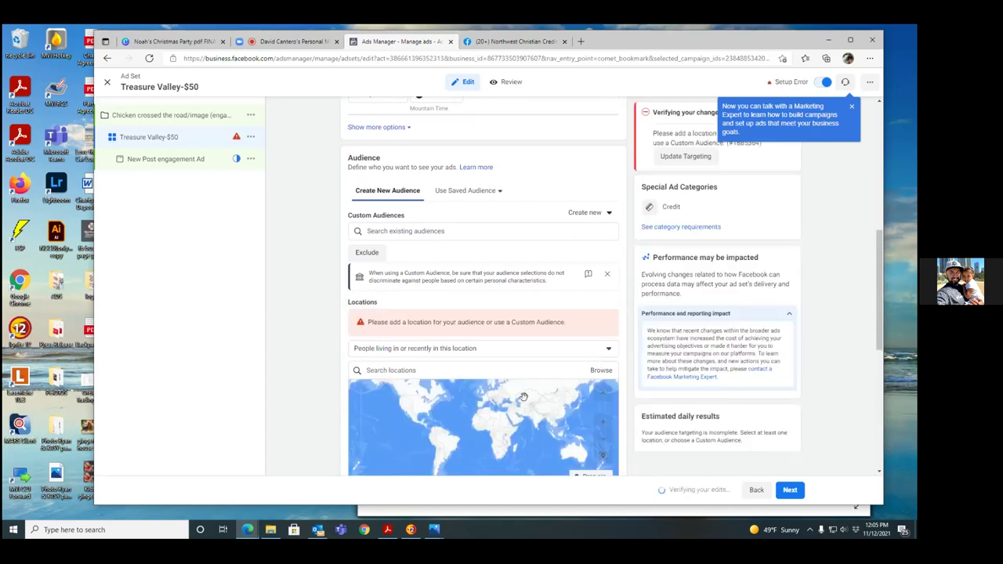
pyautogui.click(399, 370)
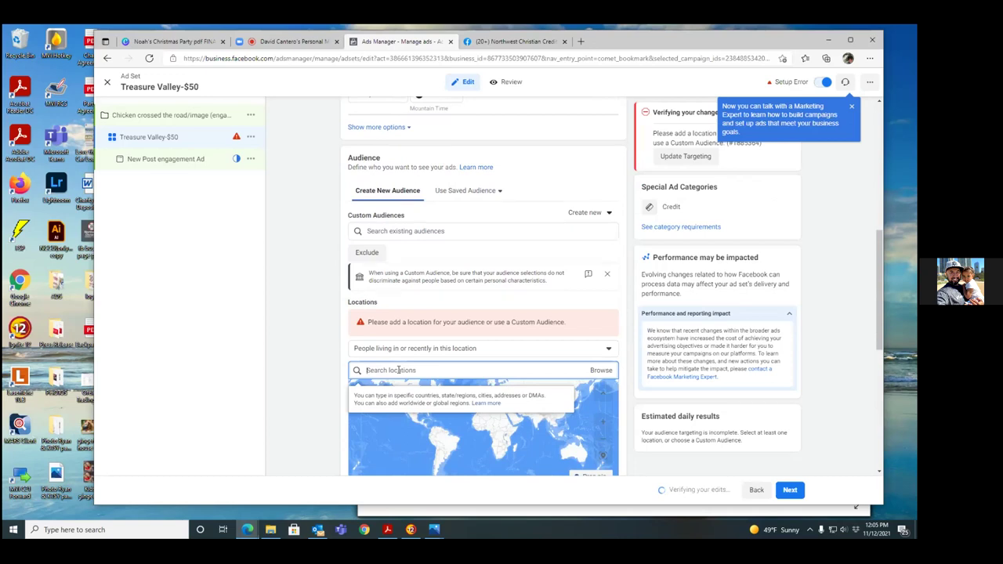
pyautogui.write('nampa idaho')
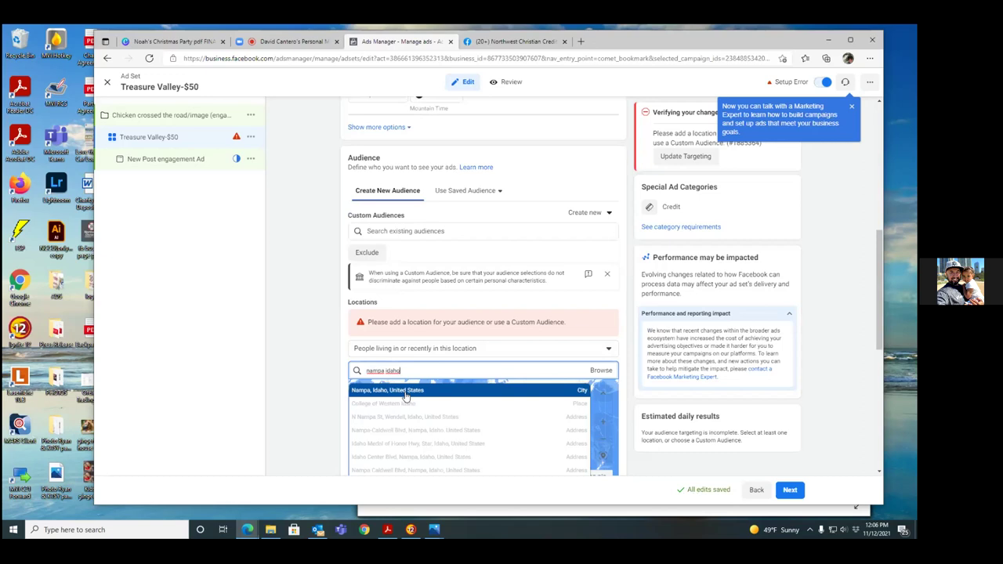
pyautogui.click(405, 390)
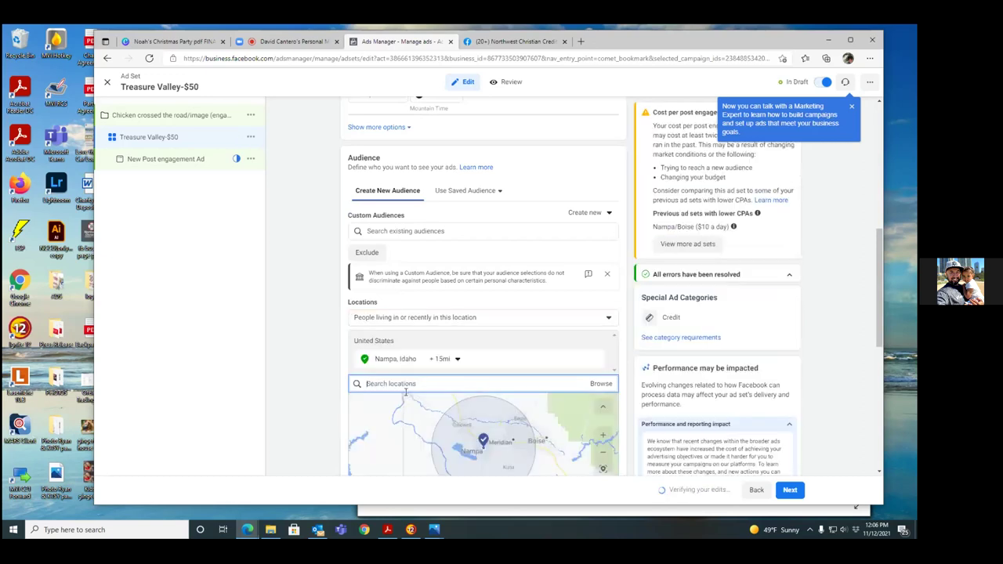
# - Rename the ad set "Nampa 20 miles-$50", keeping the "-$50" ending
pyautogui.scroll(5, 405, 383)
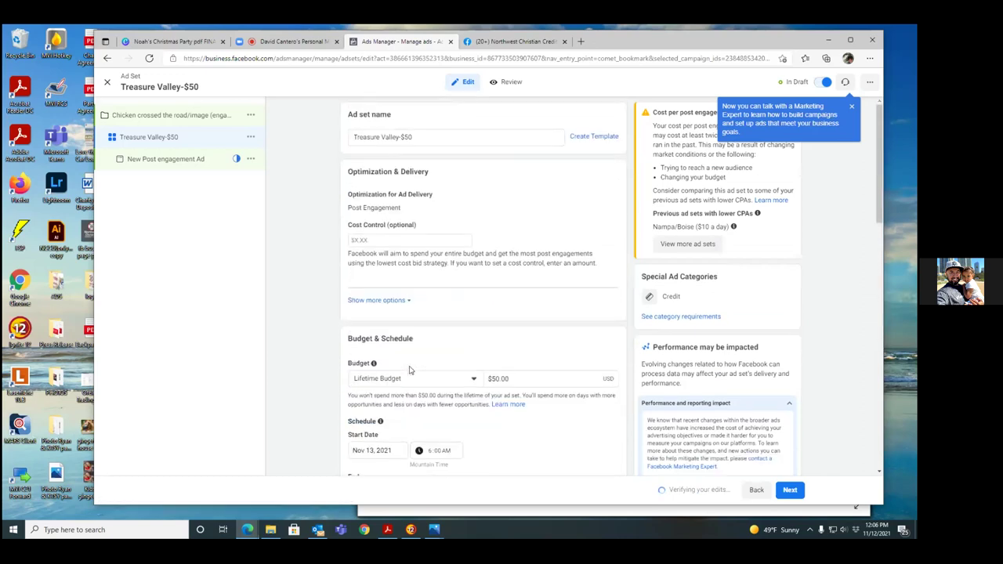
pyautogui.click(397, 137)
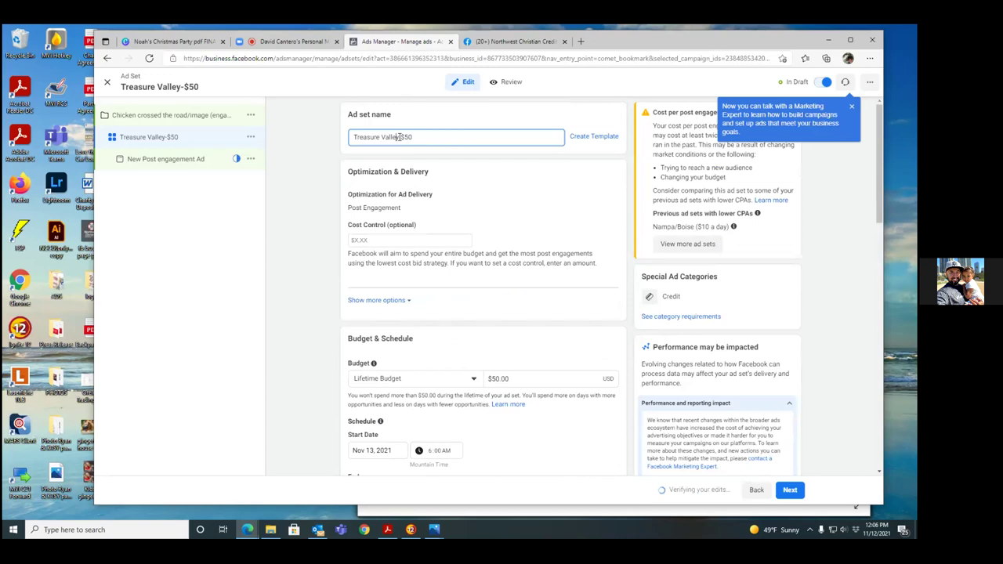
pyautogui.press('BackSpace')
pyautogui.press('BackSpace')
pyautogui.press('BackSpace')
pyautogui.press('BackSpace')
pyautogui.press('BackSpace')
pyautogui.press('BackSpace')
pyautogui.press('BackSpace')
pyautogui.press('BackSpace')
pyautogui.press('BackSpace')
pyautogui.press('BackSpace')
pyautogui.press('BackSpace')
pyautogui.press('BackSpace')
pyautogui.press('BackSpace')
pyautogui.press('BackSpace')
pyautogui.press('BackSpace')
pyautogui.write('Nampa')
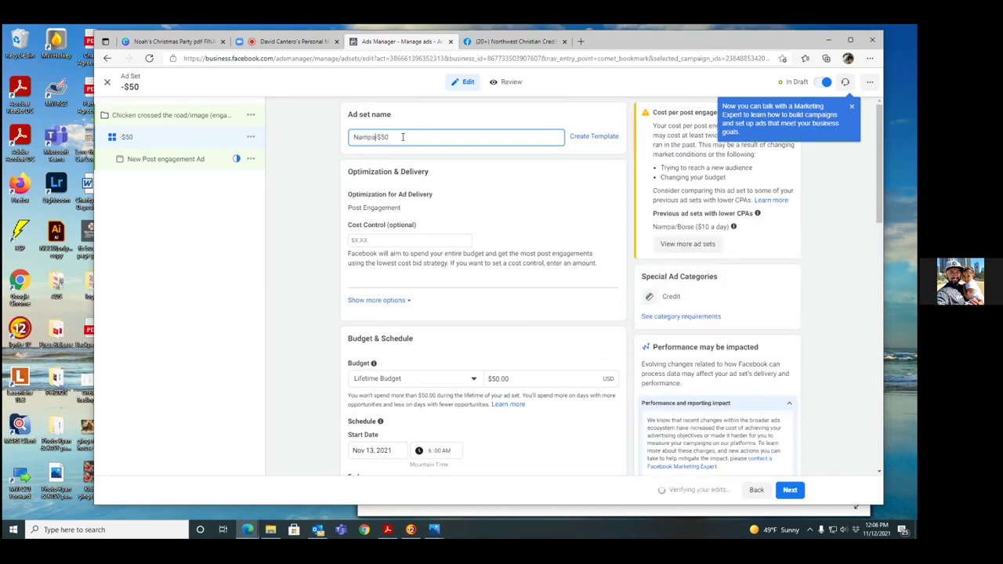
pyautogui.write(' 20 mi')
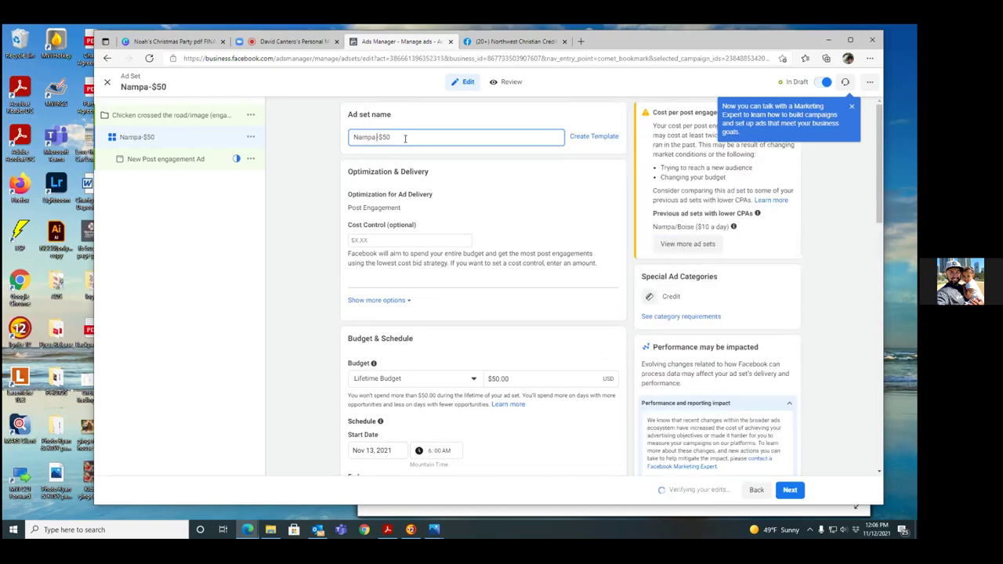
pyautogui.write('les')
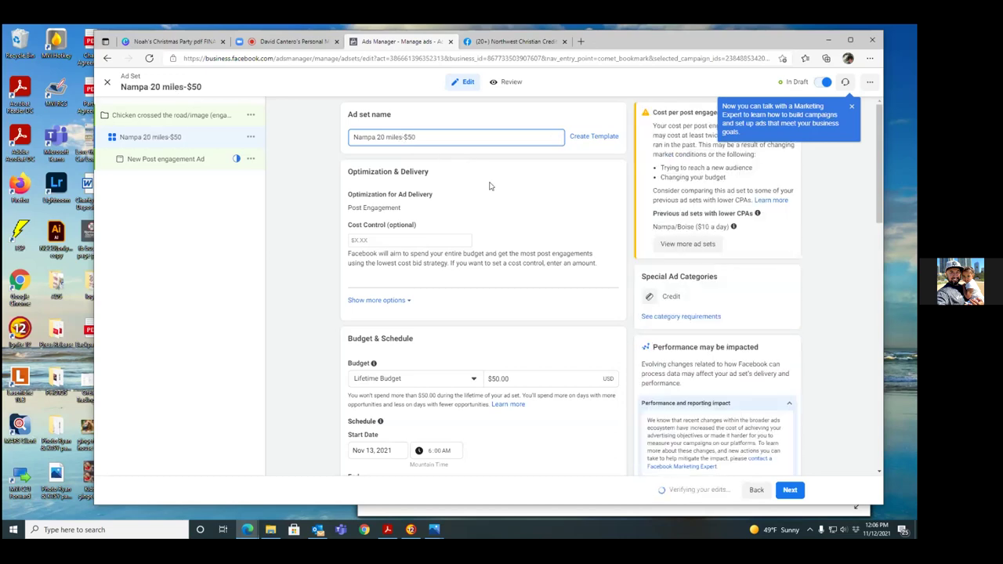
# - Set the radius around Nampa, Idaho in the audience locations to 25 miles
pyautogui.scroll(-4, 554, 225)
pyautogui.scroll(-6, 554, 225)
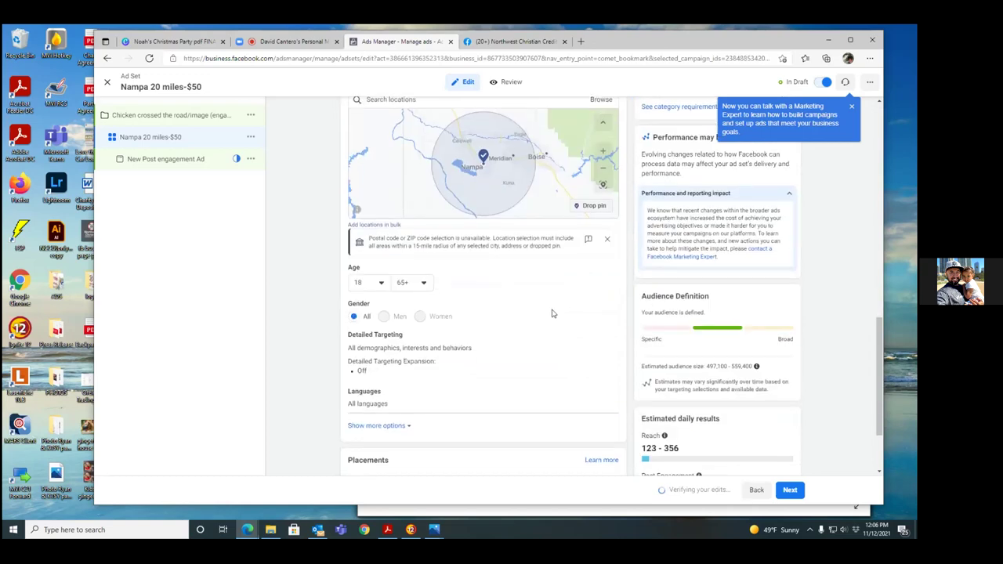
pyautogui.scroll(4, 539, 279)
pyautogui.scroll(3, 538, 279)
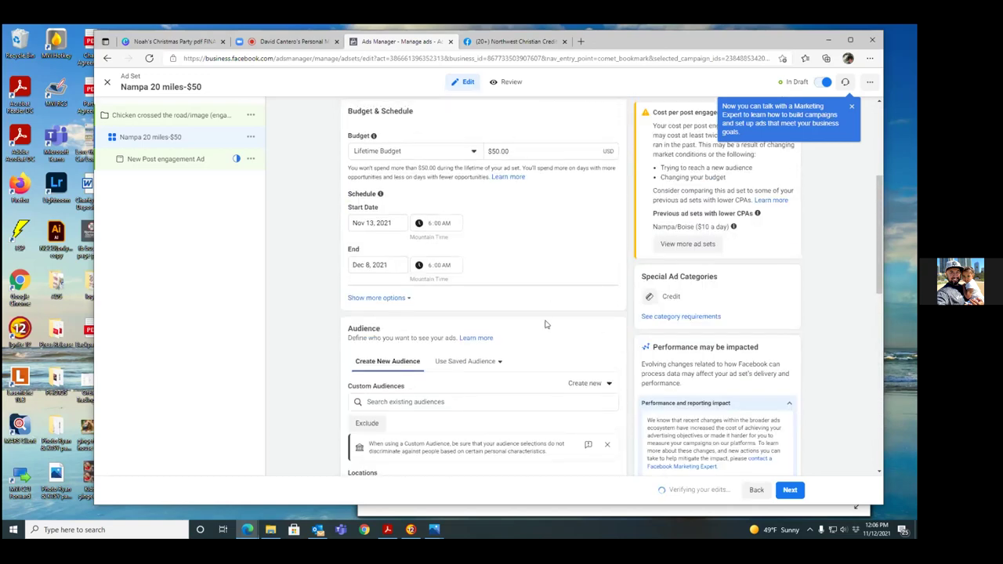
pyautogui.scroll(1, 540, 307)
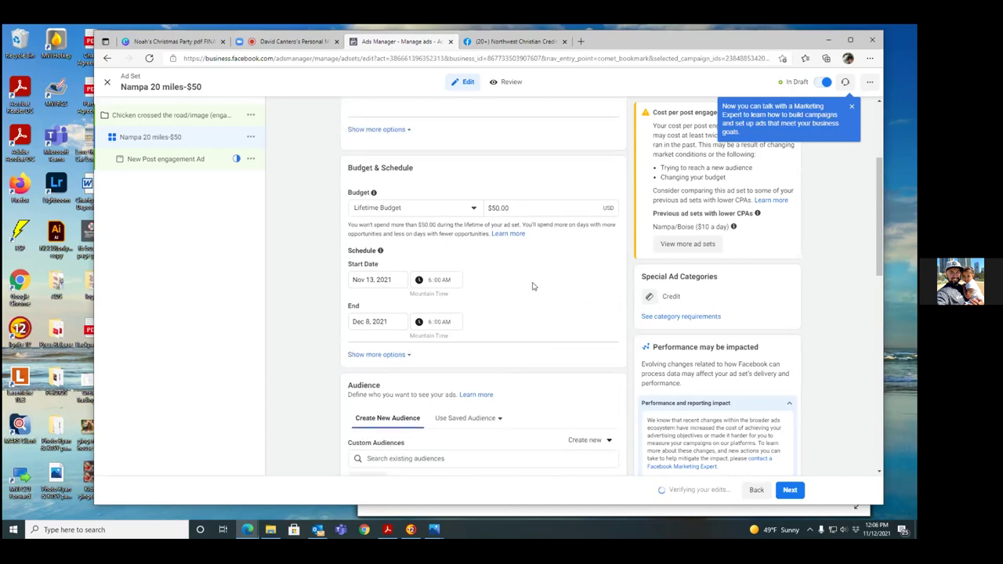
pyautogui.scroll(3, 533, 285)
pyautogui.scroll(-7, 532, 284)
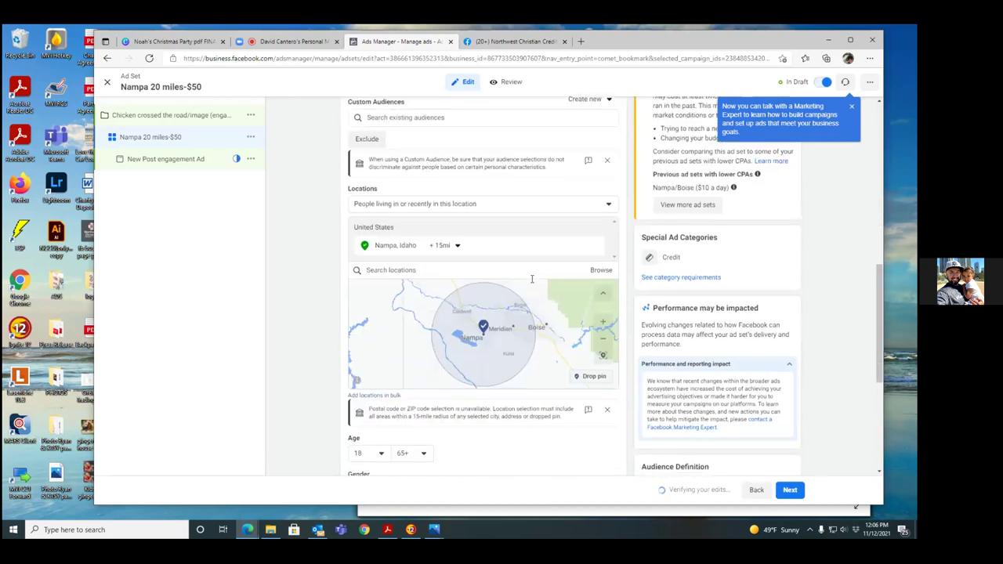
pyautogui.click(459, 245)
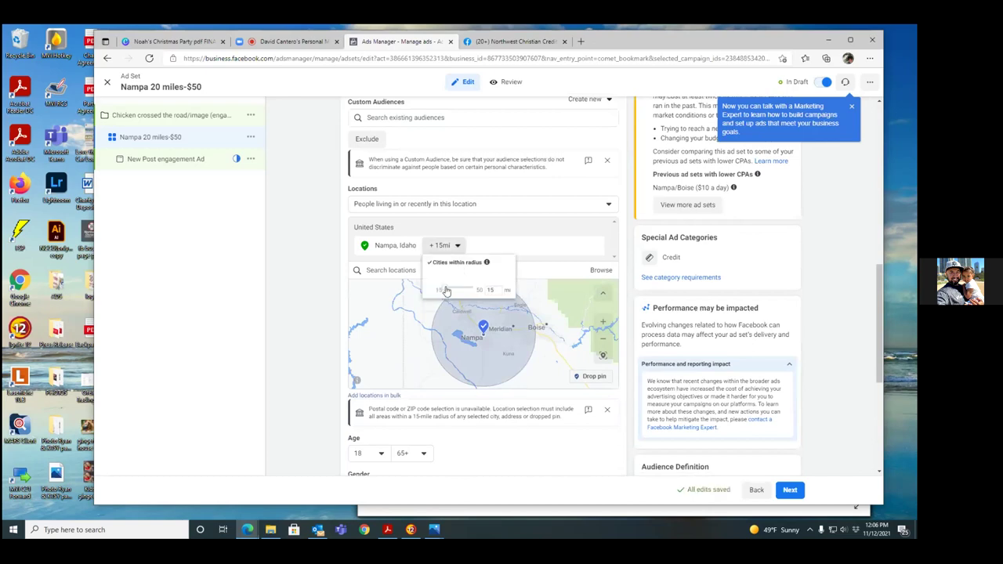
pyautogui.moveTo(446, 290); pyautogui.dragTo(457, 293)
pyautogui.click(457, 292)
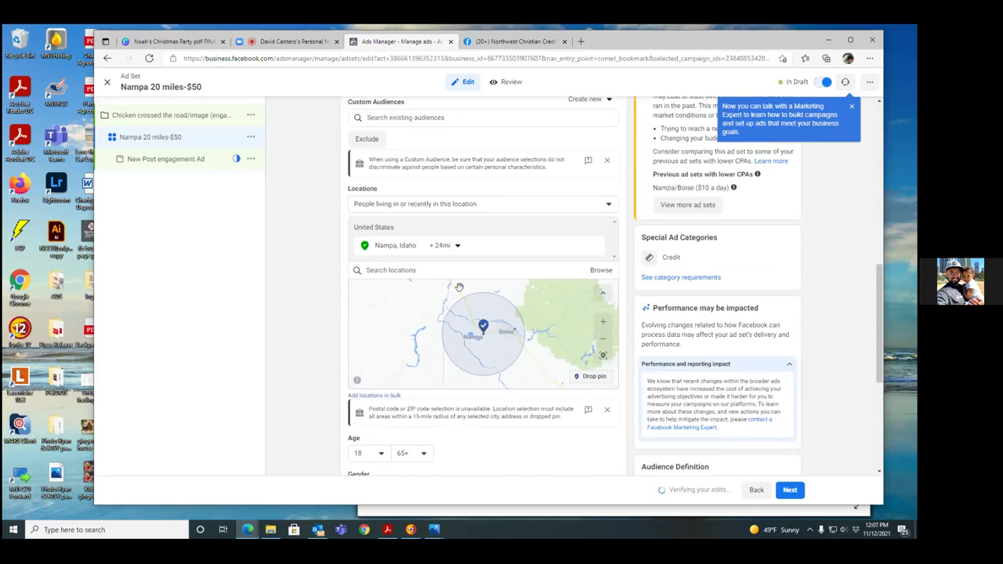
pyautogui.click(457, 246)
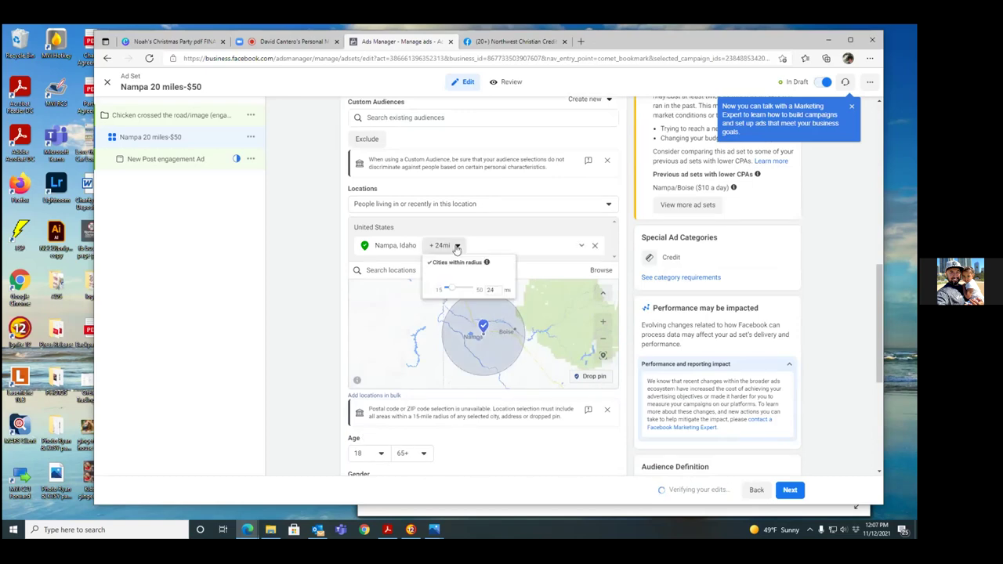
pyautogui.click(495, 290)
pyautogui.press('BackSpace')
pyautogui.write('5')
pyautogui.press('Return')
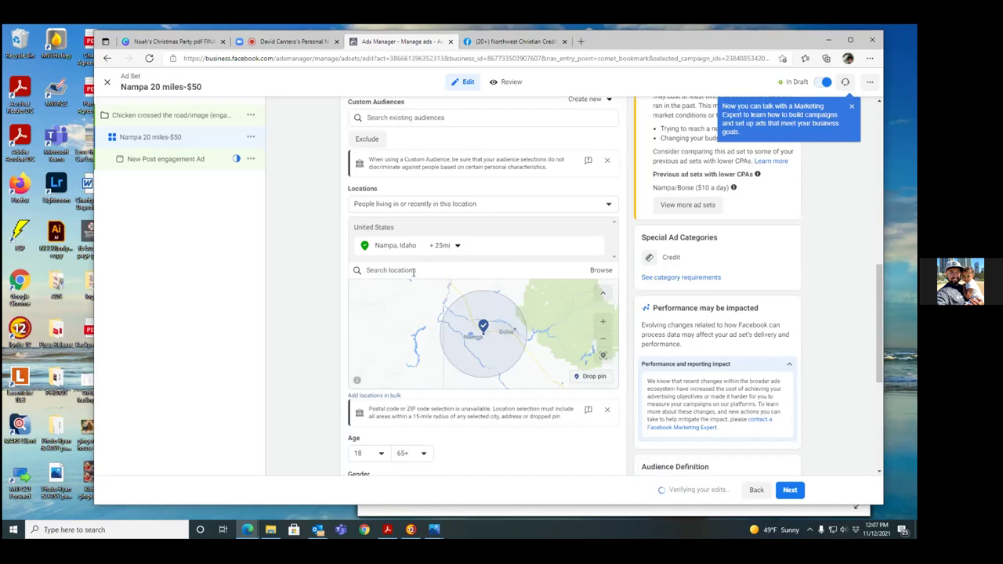
# - Limit the location targeting to "People living in this location"
pyautogui.click(608, 206)
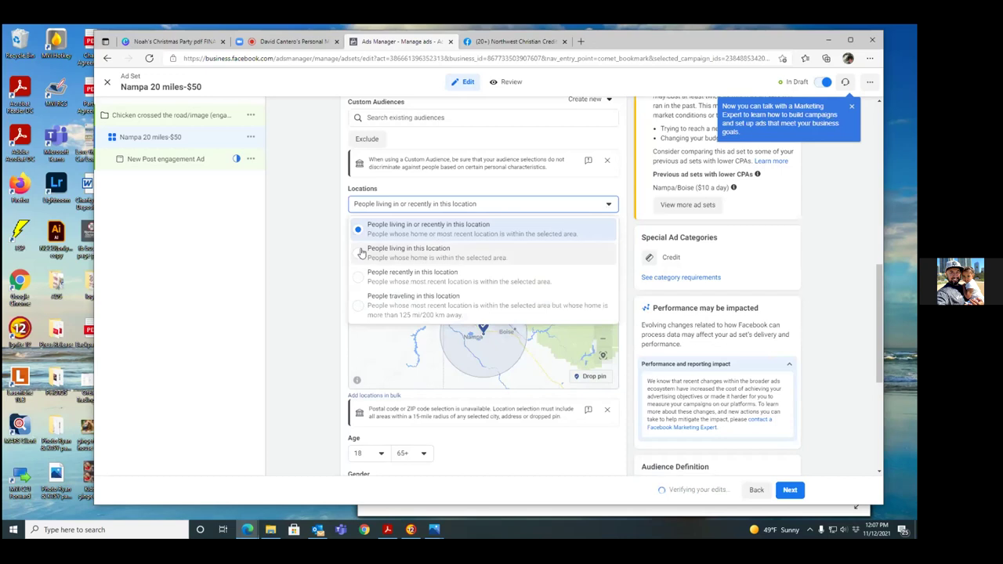
pyautogui.click(362, 252)
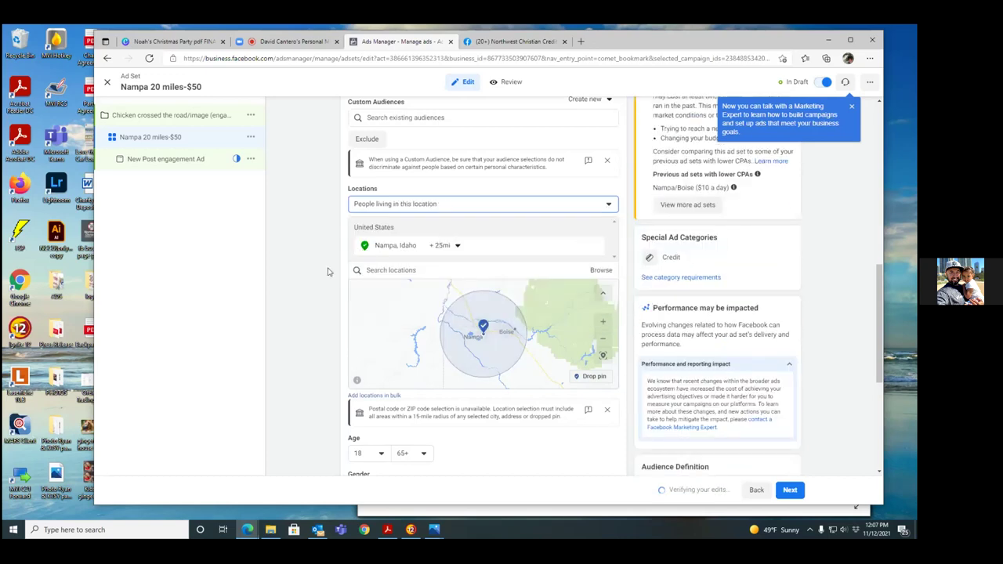
pyautogui.scroll(-3, 463, 353)
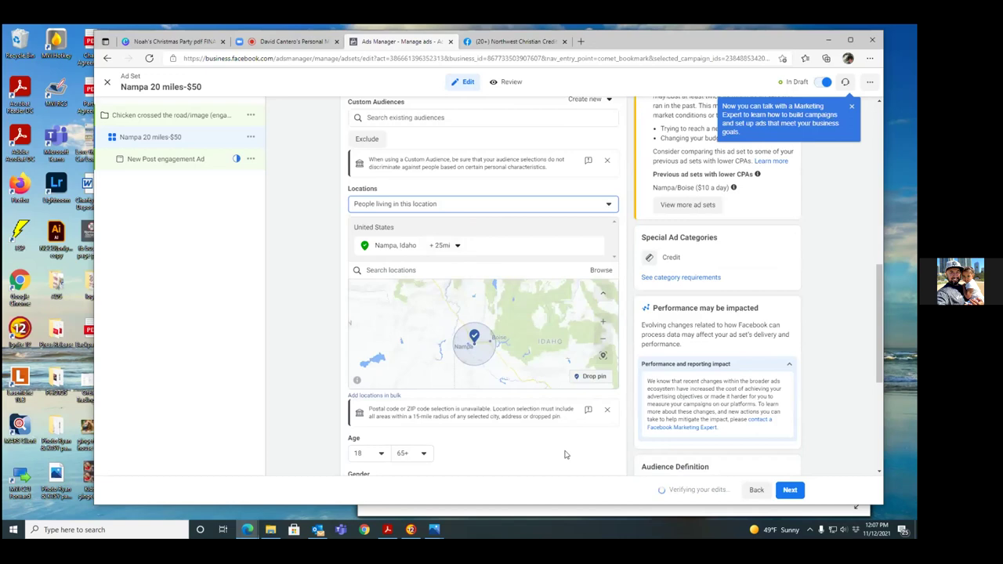
# - Add English (All) as the audience language
pyautogui.scroll(-2, 564, 454)
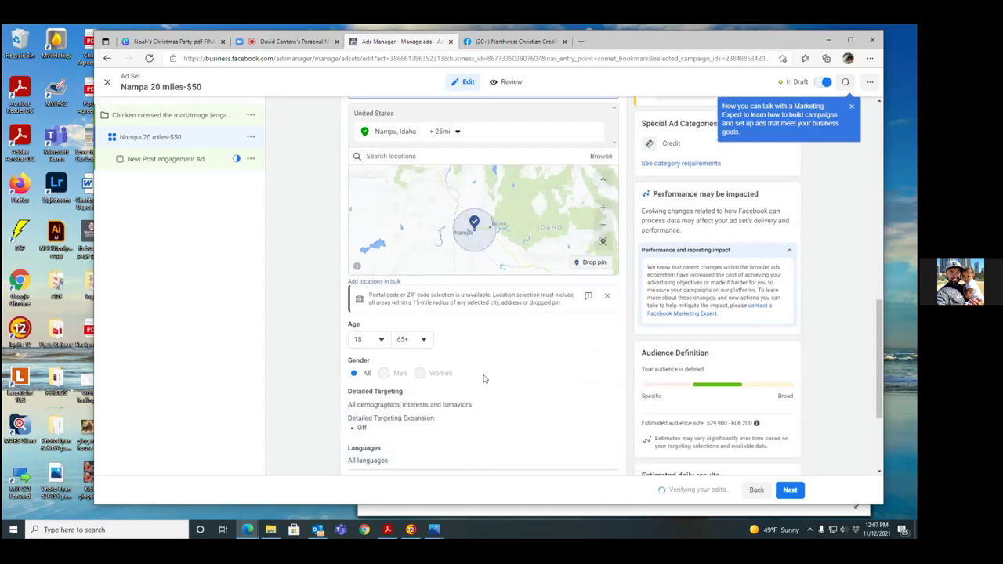
pyautogui.scroll(-1, 483, 378)
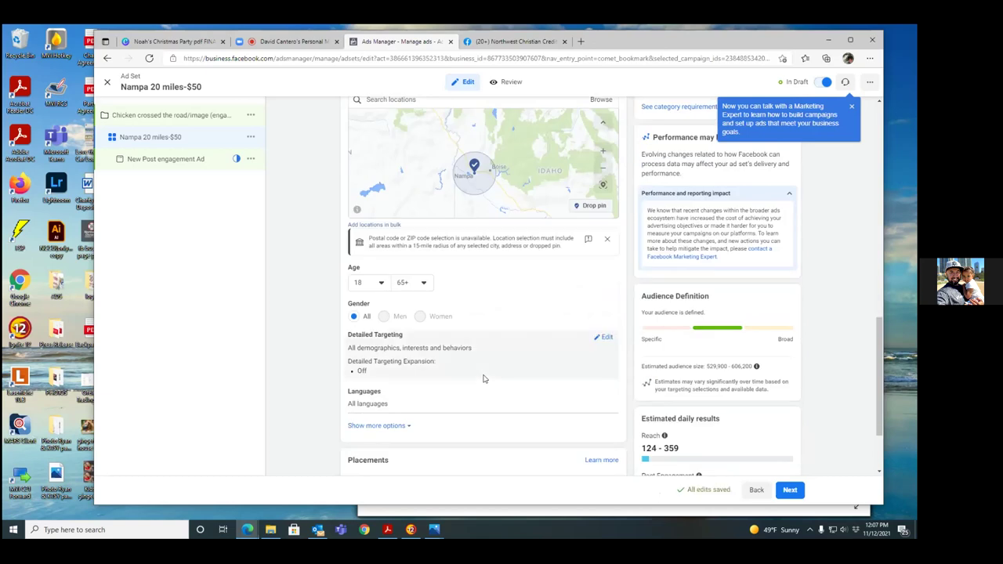
pyautogui.scroll(-2, 483, 379)
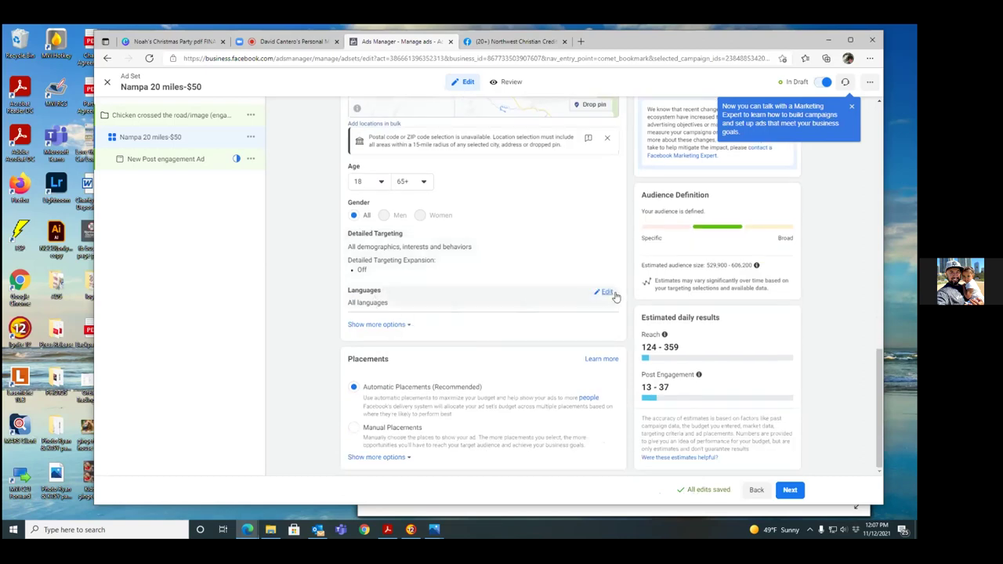
pyautogui.click(607, 292)
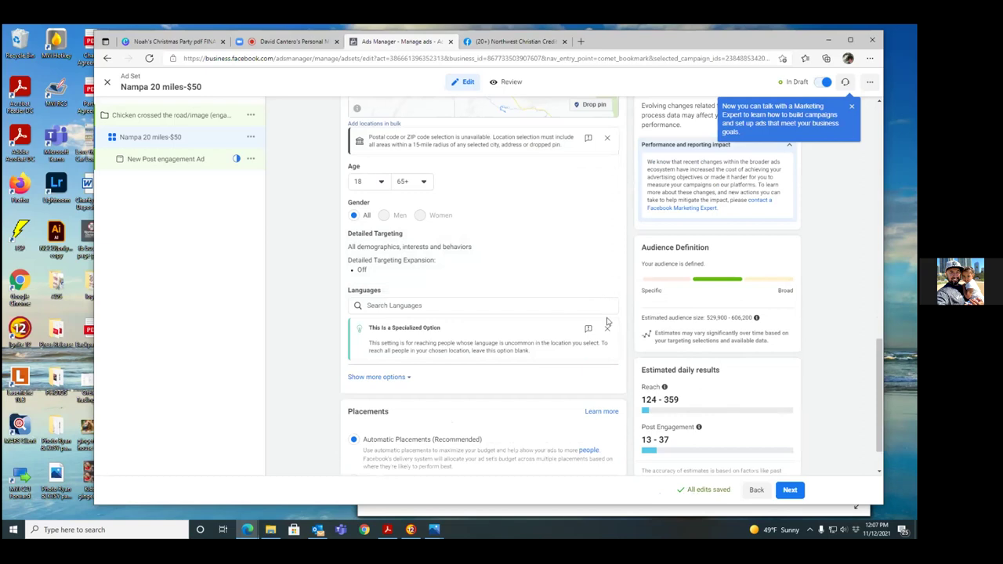
pyautogui.click(401, 307)
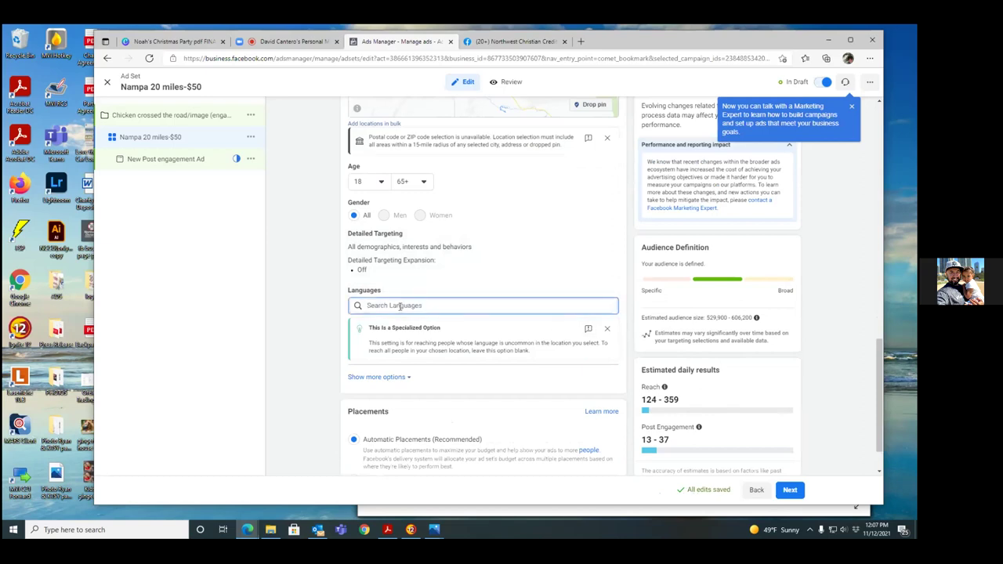
pyautogui.write('en')
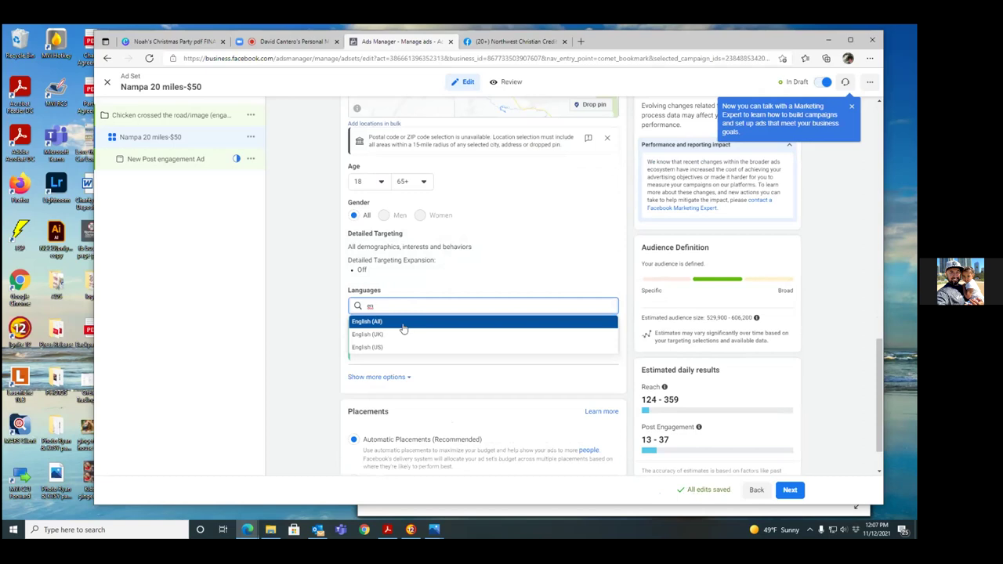
pyautogui.click(402, 324)
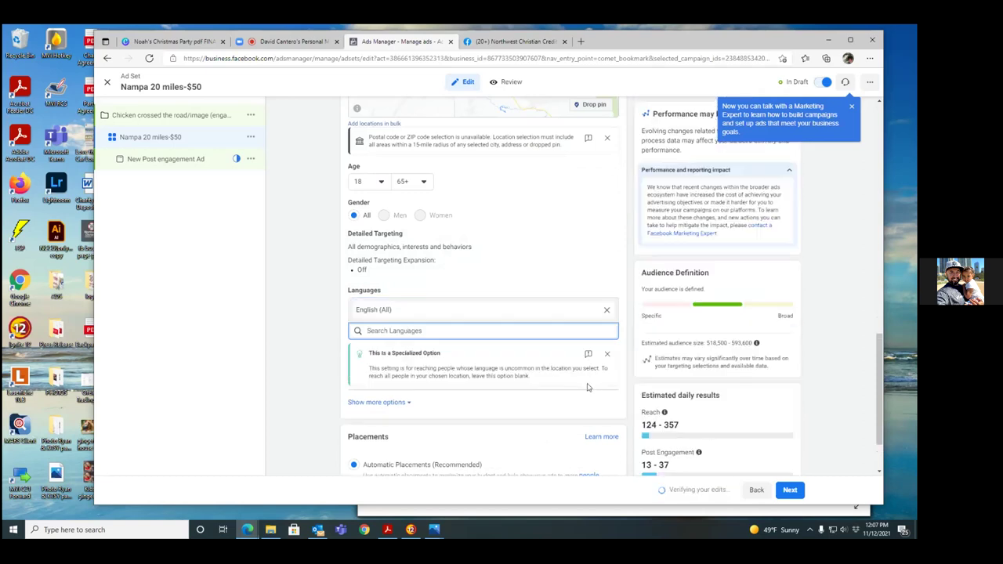
# - Examine the platforms and placements offered under Manual Placements, and switch the ad set back to Automatic Placements
pyautogui.scroll(-1, 576, 409)
pyautogui.scroll(-1, 576, 409)
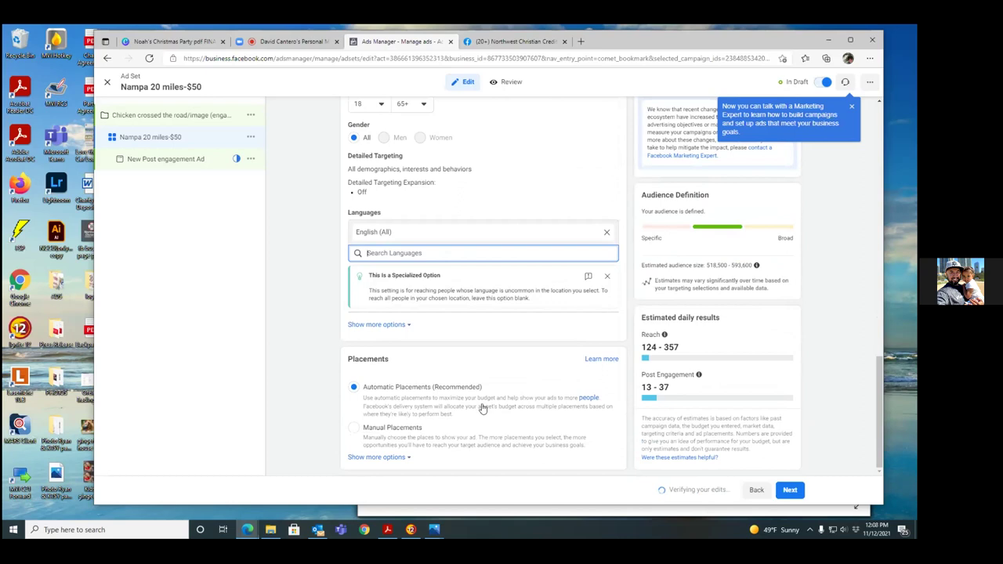
pyautogui.click(354, 429)
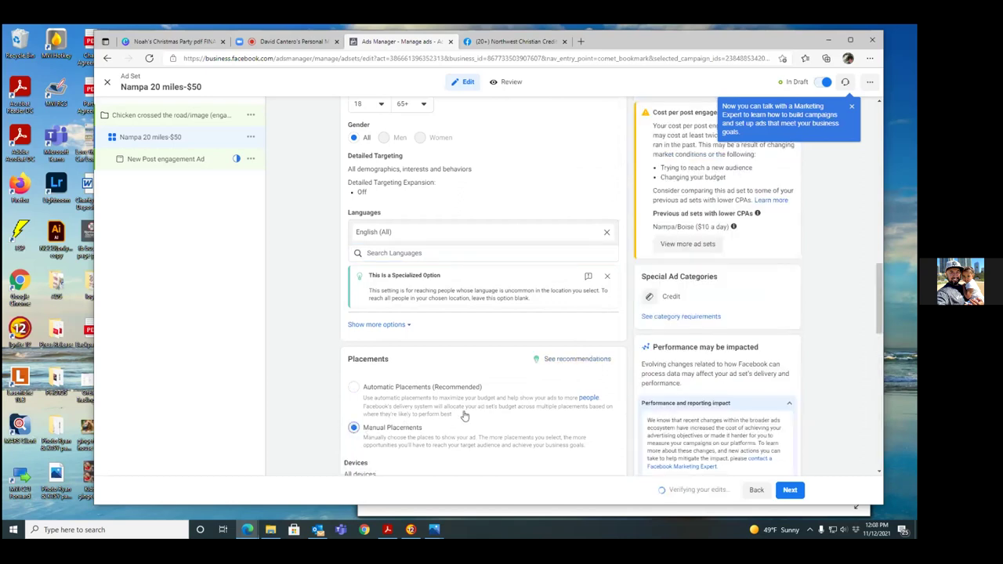
pyautogui.scroll(-2, 465, 415)
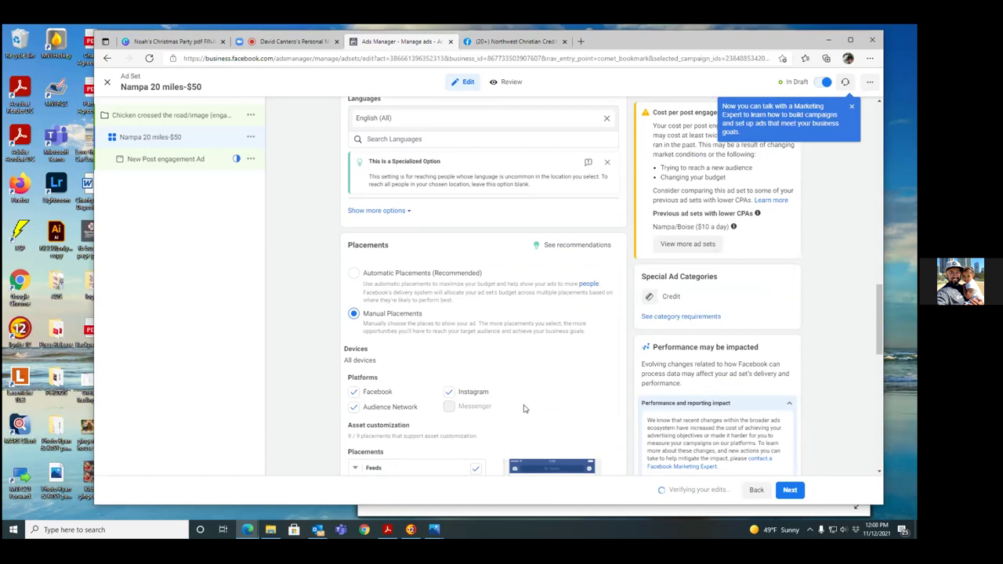
pyautogui.scroll(-3, 520, 411)
pyautogui.scroll(-1, 525, 410)
pyautogui.scroll(-1, 525, 409)
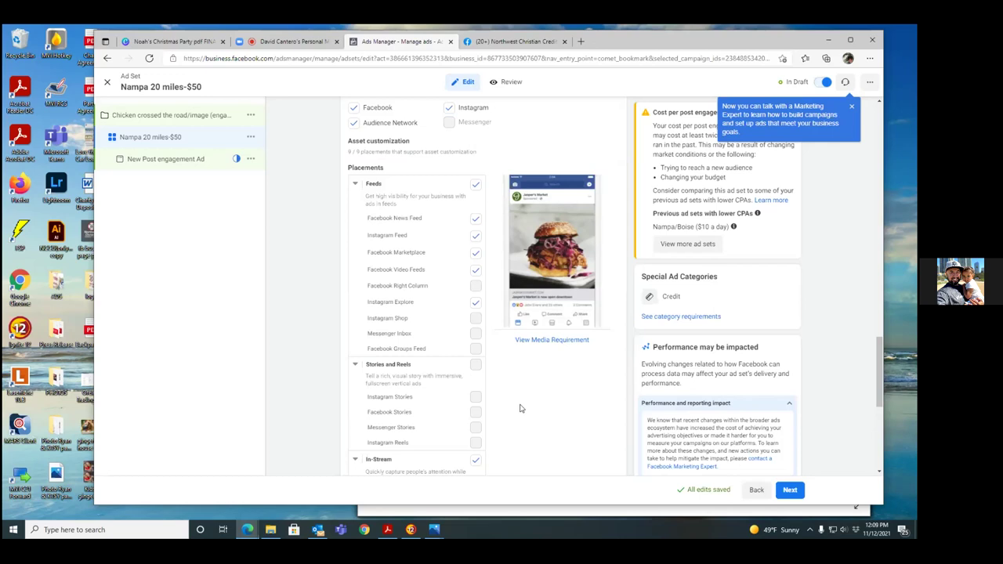
pyautogui.scroll(2, 519, 408)
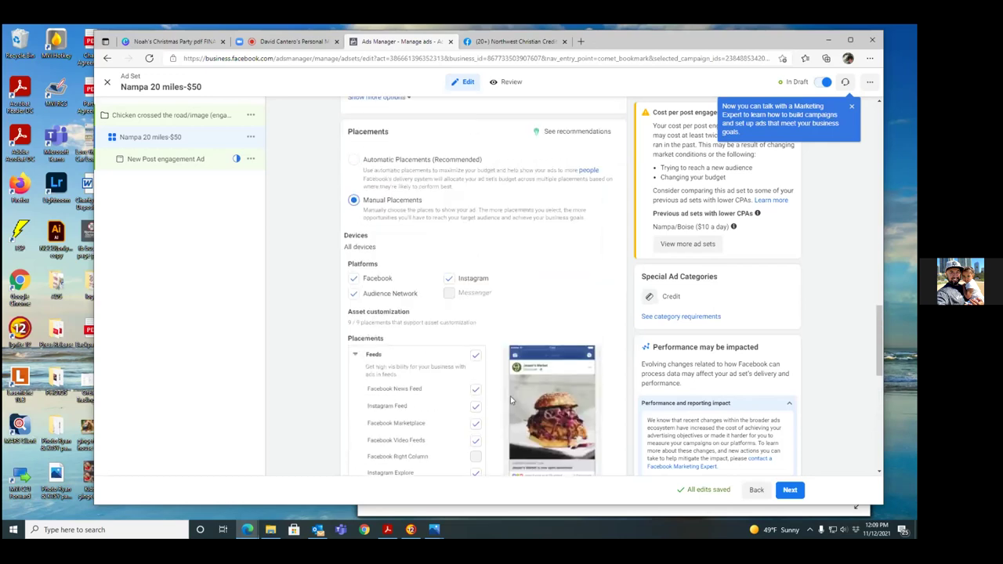
pyautogui.scroll(2, 510, 400)
pyautogui.click(354, 333)
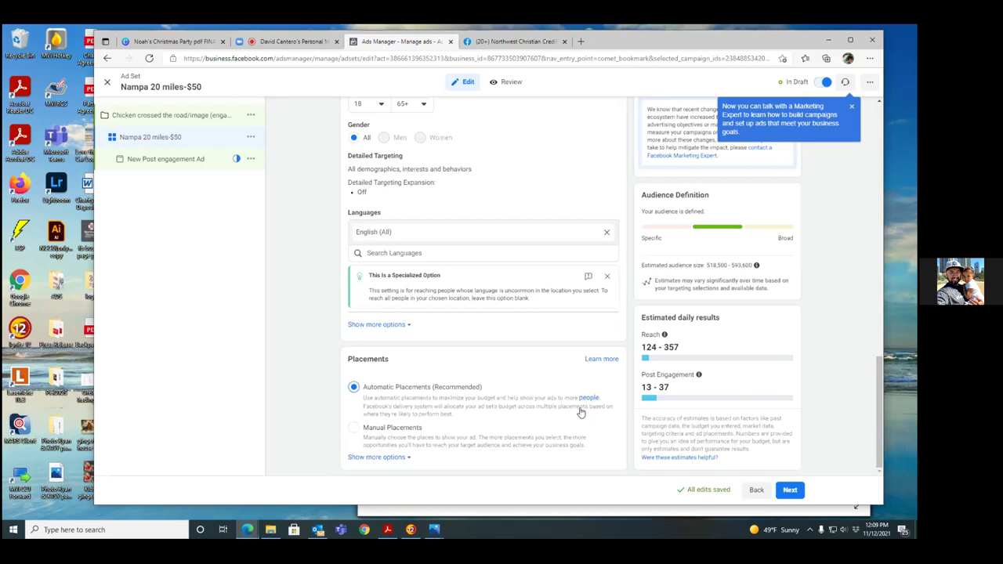
# - Look over the Feeds options under Manual Placements once more, and return to Automatic Placements
pyautogui.click(352, 431)
pyautogui.scroll(-2, 492, 435)
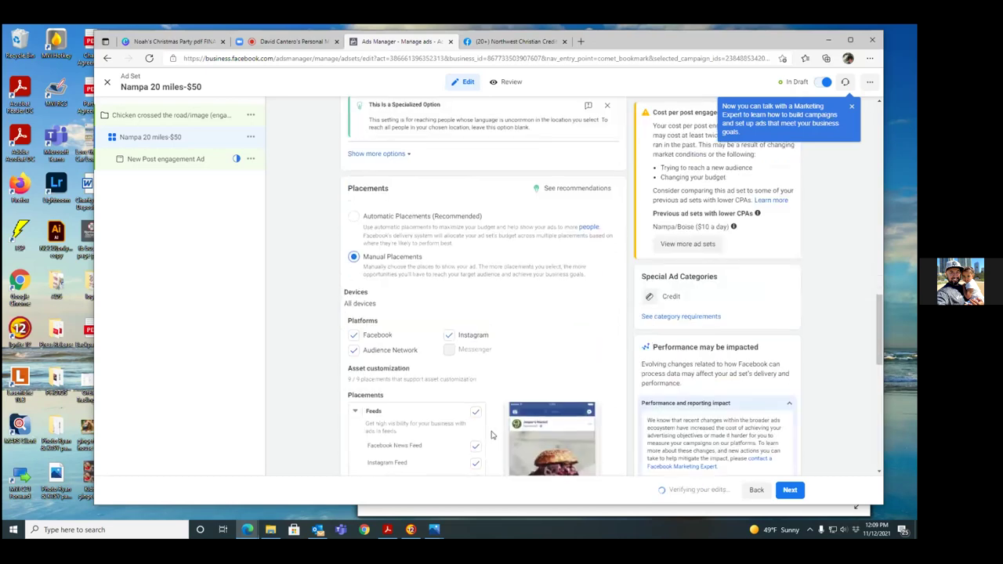
pyautogui.scroll(-2, 492, 436)
pyautogui.click(476, 359)
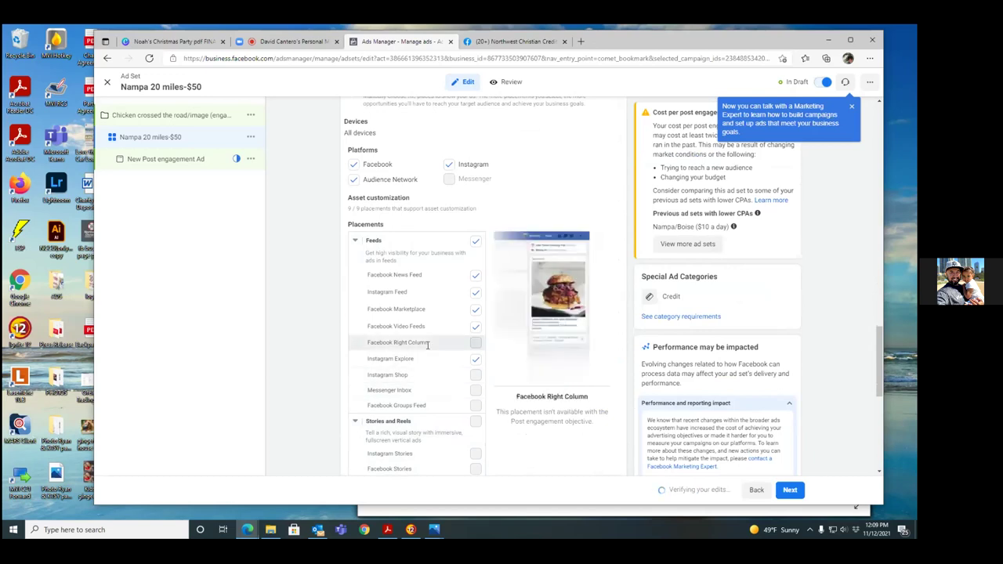
pyautogui.scroll(1, 427, 348)
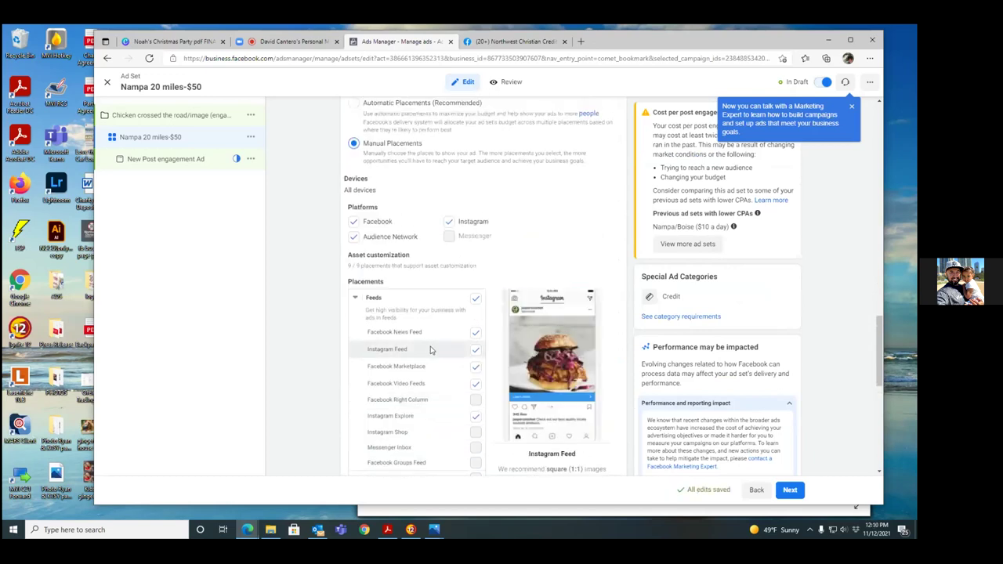
pyautogui.scroll(3, 430, 350)
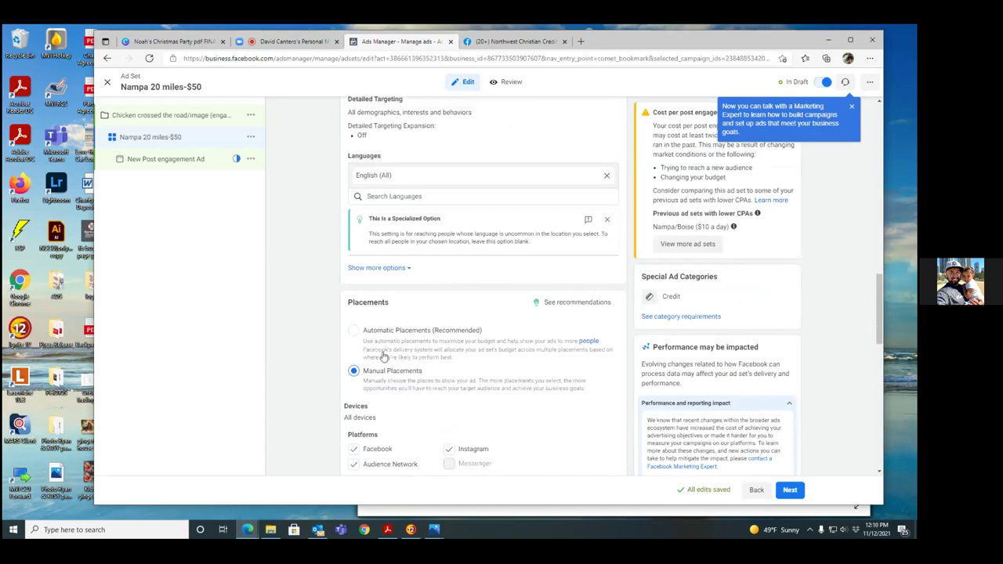
pyautogui.click(353, 330)
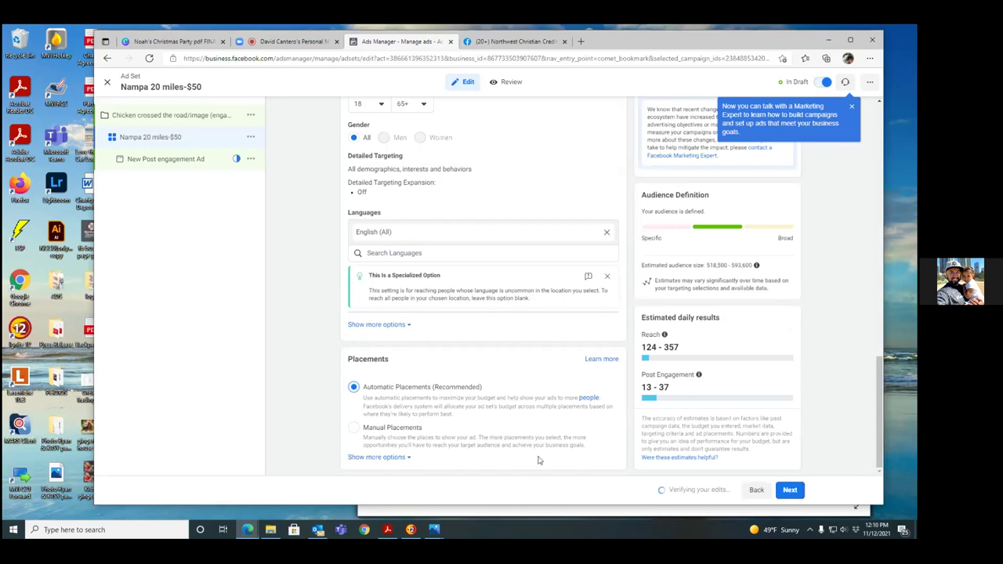
# - Continue to the ad level and rename the ad "Chicken crossed the road image"
pyautogui.click(791, 492)
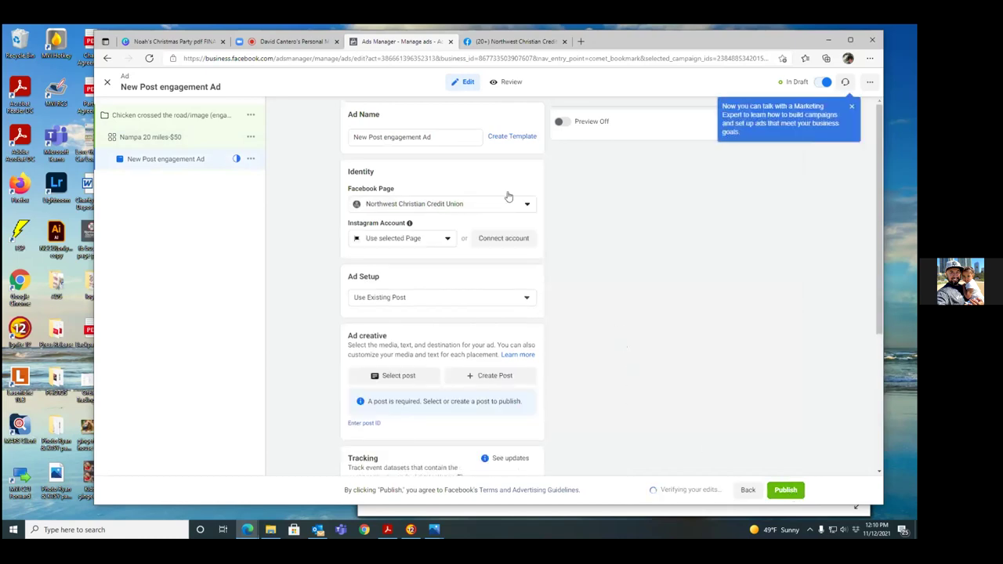
pyautogui.click(433, 137)
pyautogui.press('BackSpace')
pyautogui.press('BackSpace')
pyautogui.press('BackSpace')
pyautogui.press('BackSpace')
pyautogui.press('BackSpace')
pyautogui.press('BackSpace')
pyautogui.press('BackSpace')
pyautogui.press('BackSpace')
pyautogui.press('BackSpace')
pyautogui.press('BackSpace')
pyautogui.press('BackSpace')
pyautogui.press('BackSpace')
pyautogui.press('BackSpace')
pyautogui.press('BackSpace')
pyautogui.press('BackSpace')
pyautogui.press('BackSpace')
pyautogui.press('BackSpace')
pyautogui.press('BackSpace')
pyautogui.press('BackSpace')
pyautogui.press('BackSpace')
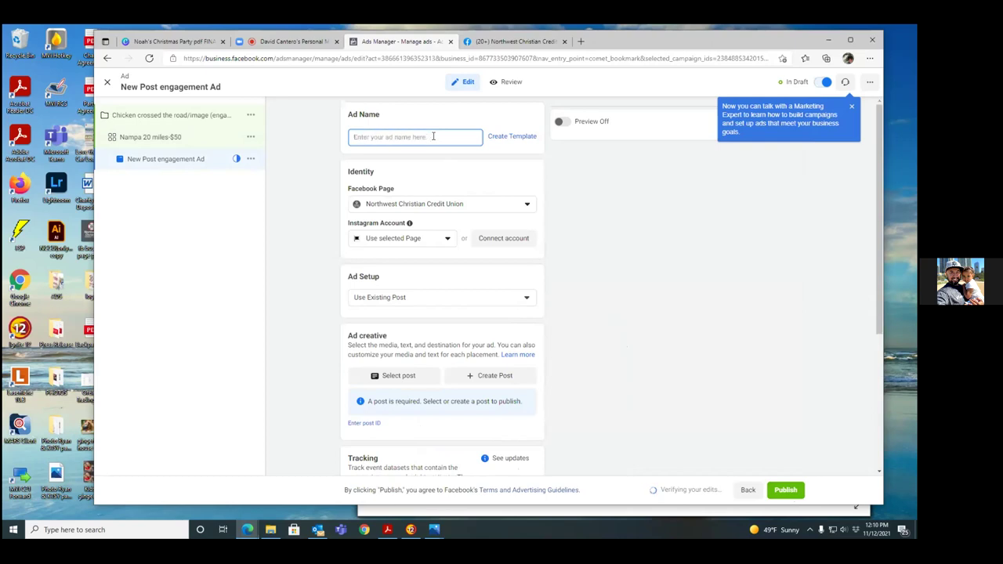
pyautogui.write('Chicken ')
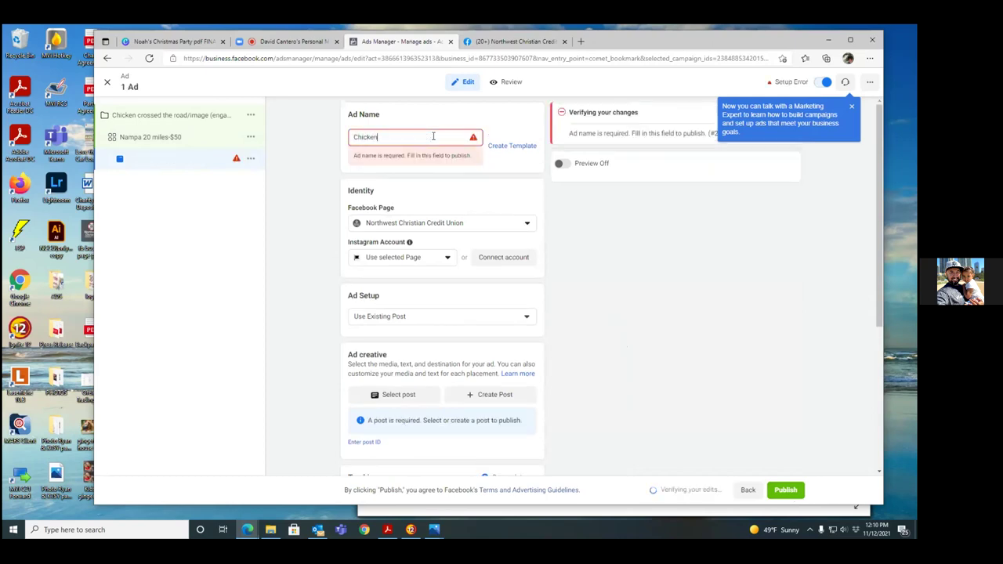
pyautogui.write('crossed the road image')
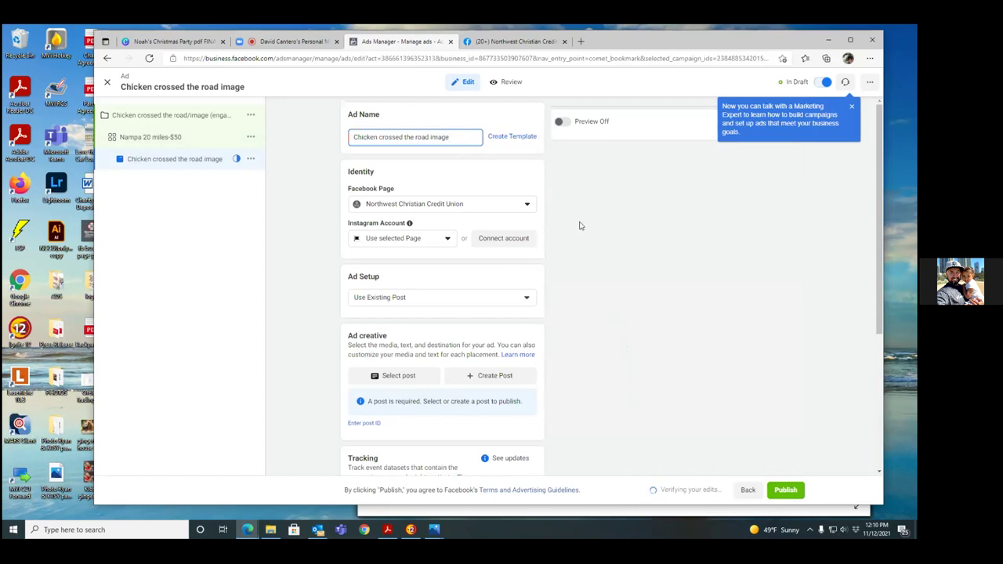
# - View the available Instagram account choices for the ad's identity
pyautogui.click(448, 240)
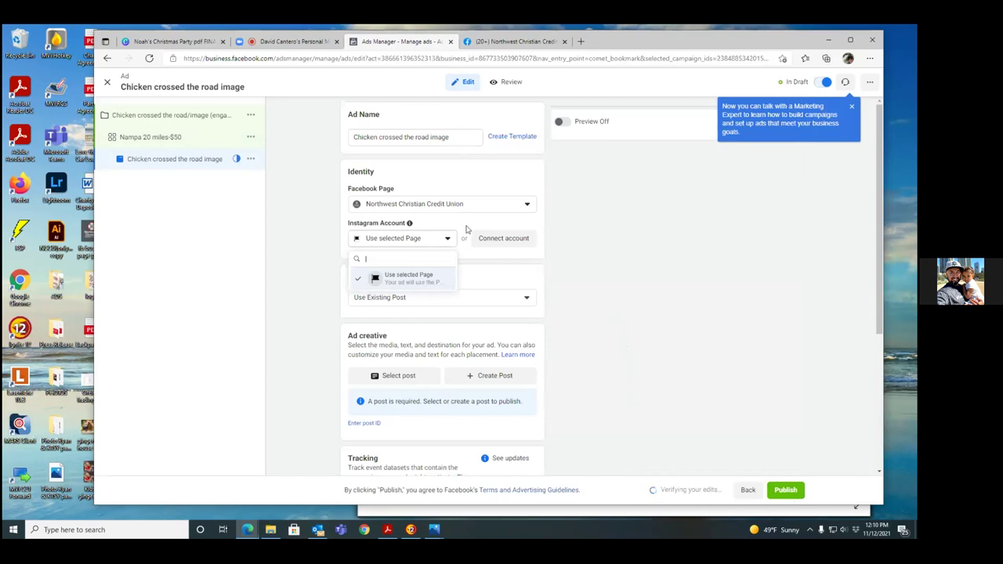
pyautogui.click(540, 222)
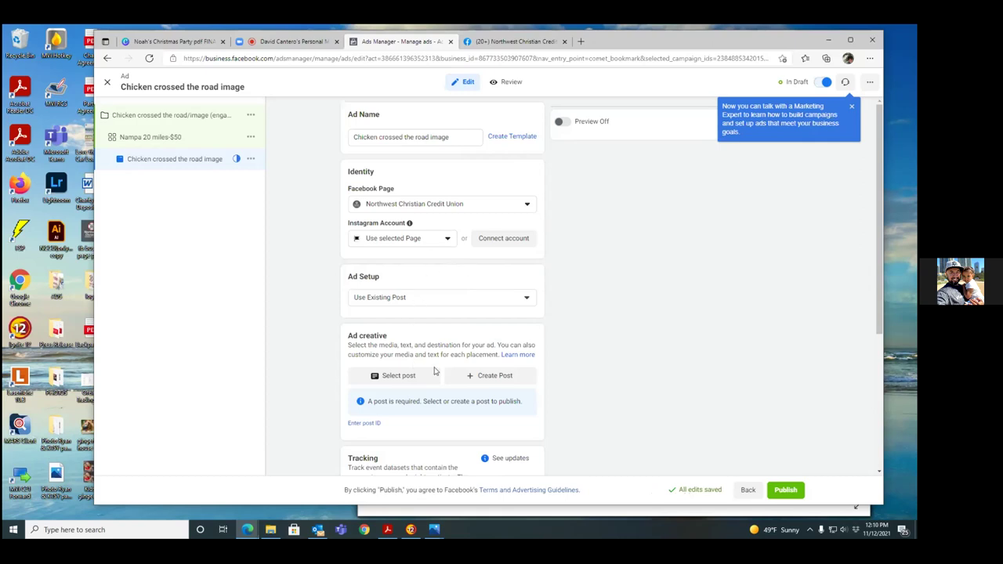
# - Choose the existing "Why did the chicken cross the road?" Facebook post from Nov 9, 2021 as the ad creative
pyautogui.scroll(-2, 437, 371)
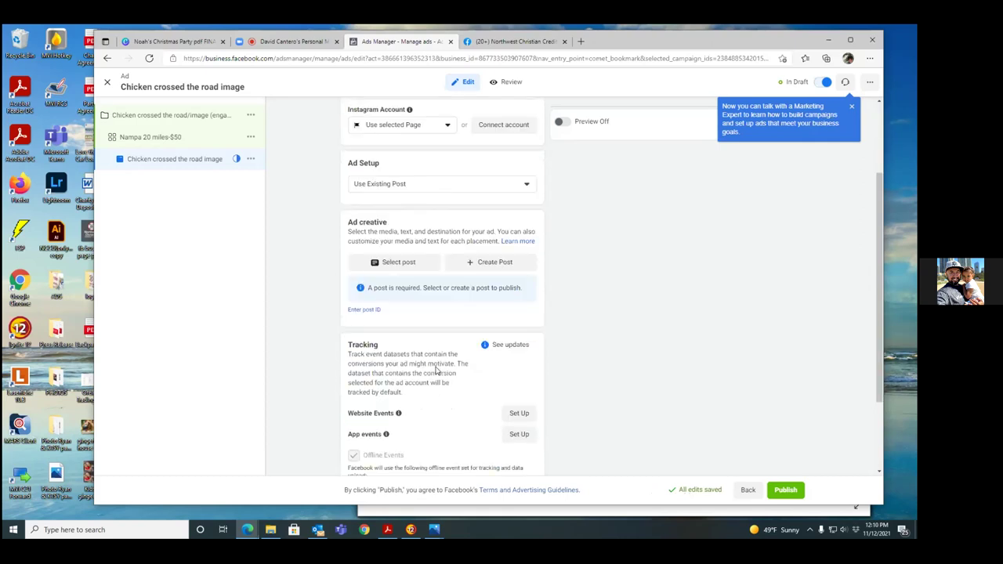
pyautogui.click(409, 266)
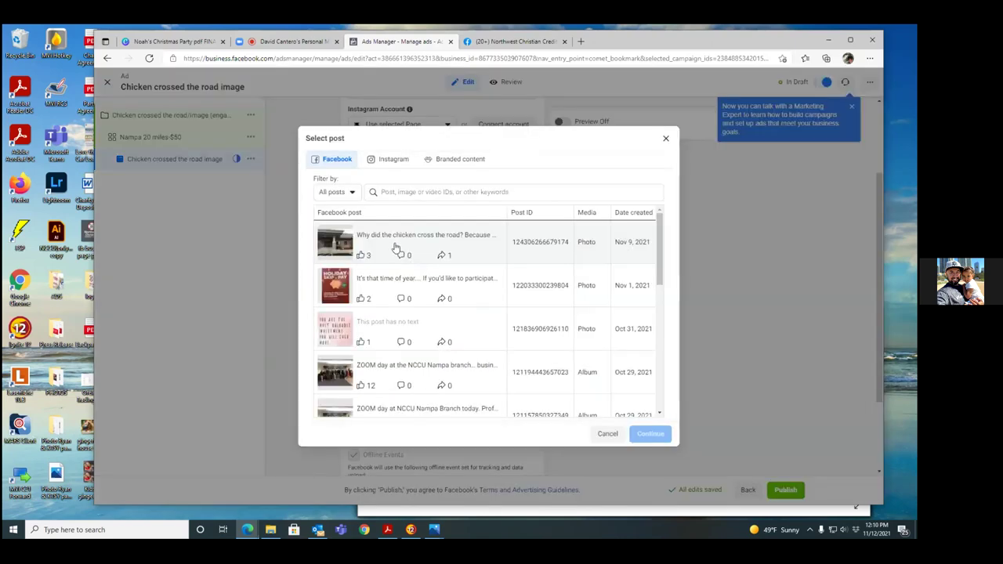
pyautogui.click(396, 247)
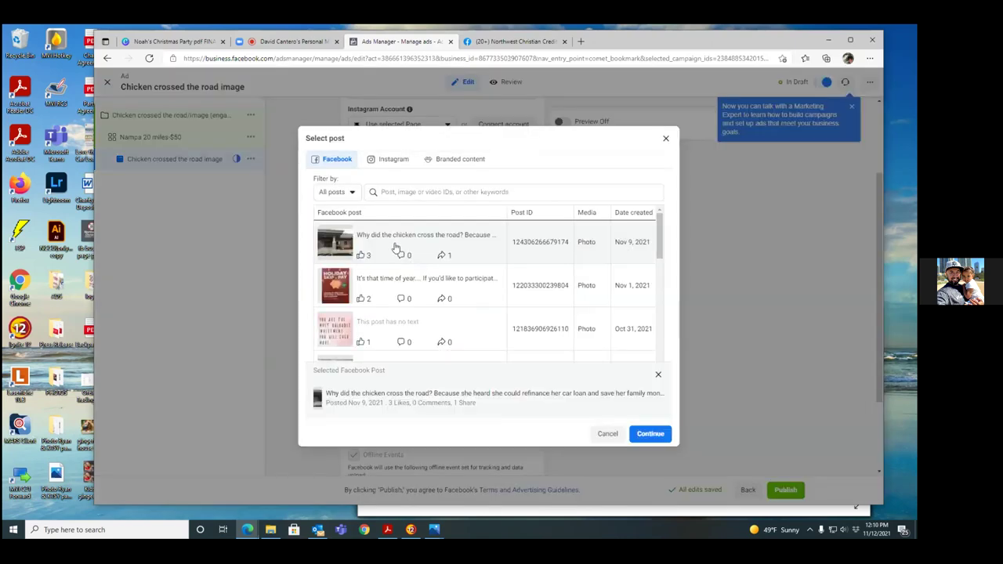
pyautogui.click(657, 435)
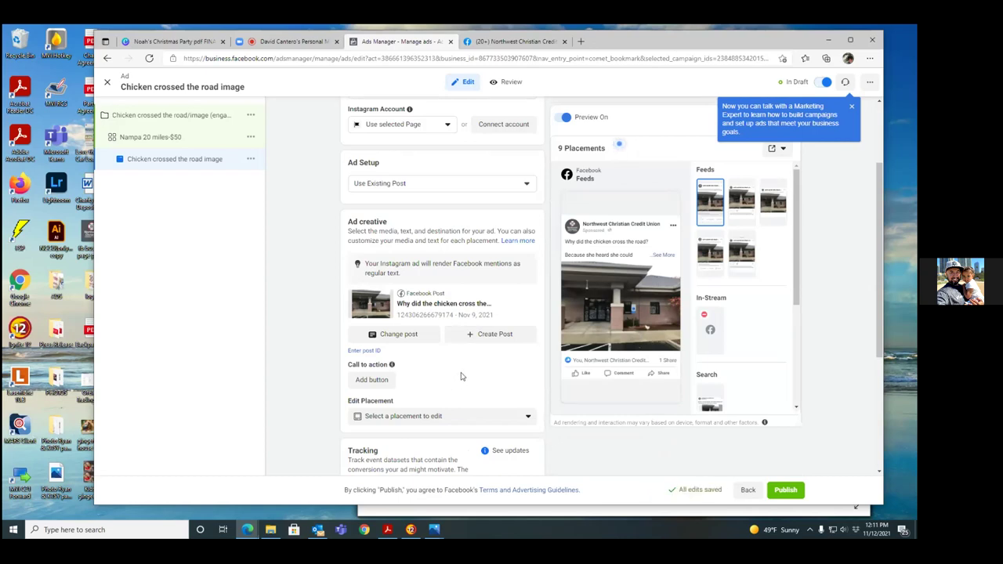
# - Start adding a call to action to the post, and copy the credit union's website address from mynccu.org in a new tab
pyautogui.click(375, 381)
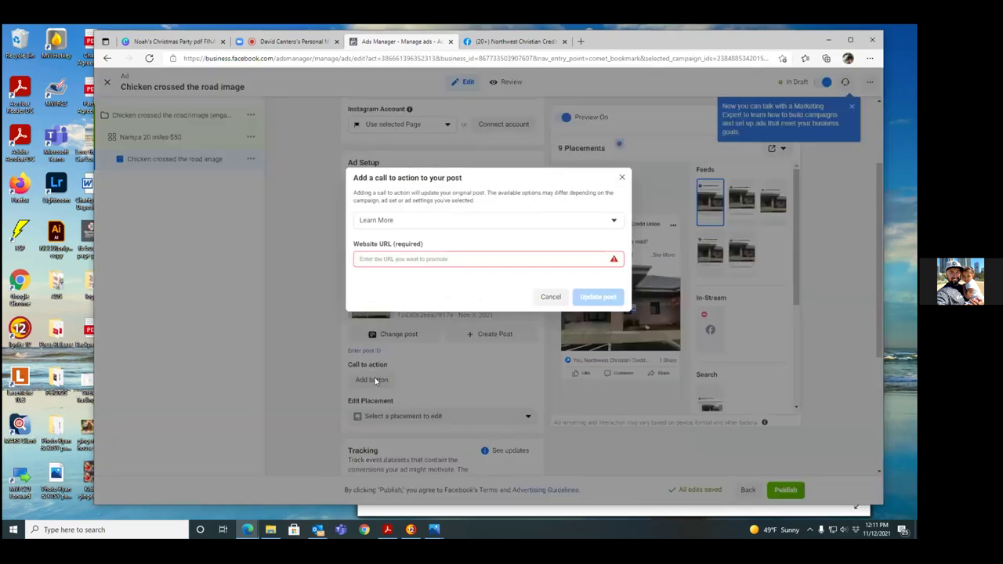
pyautogui.click(389, 259)
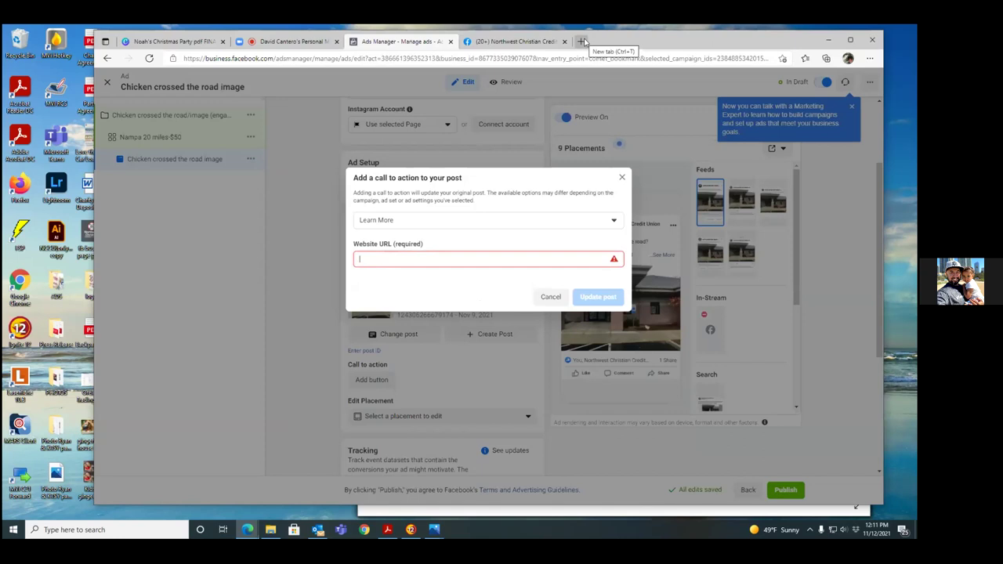
pyautogui.click(584, 43)
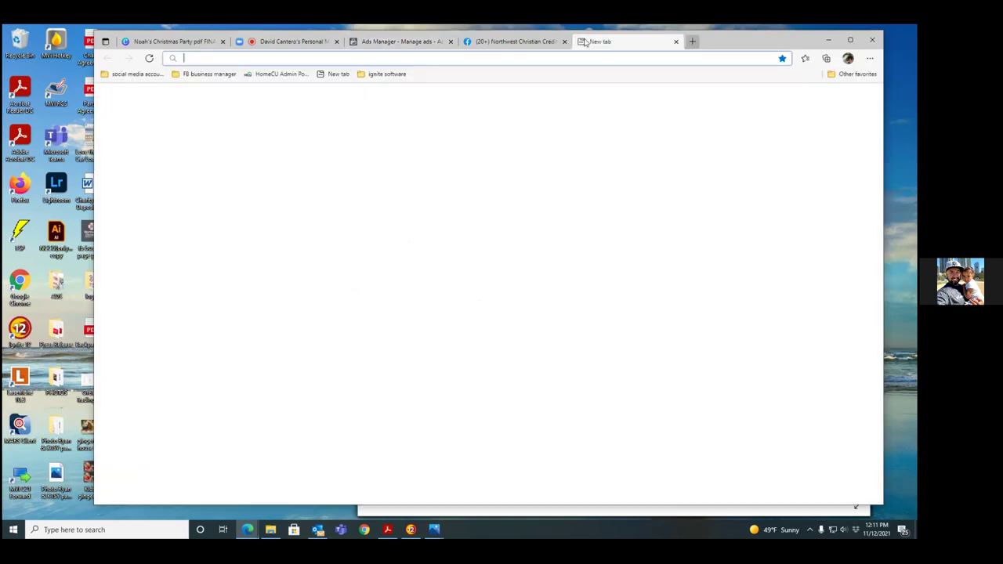
pyautogui.write('myncu.org')
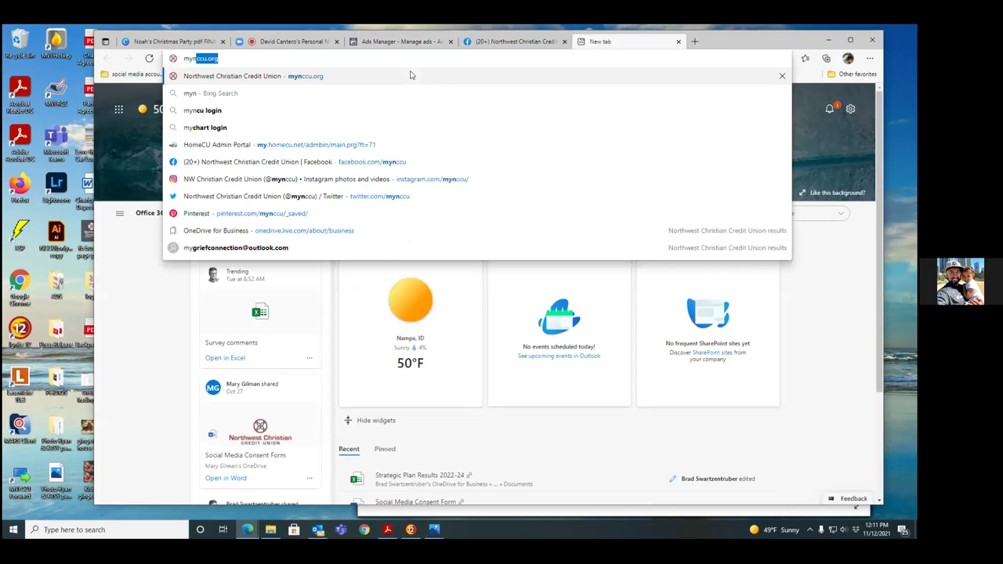
pyautogui.click(326, 79)
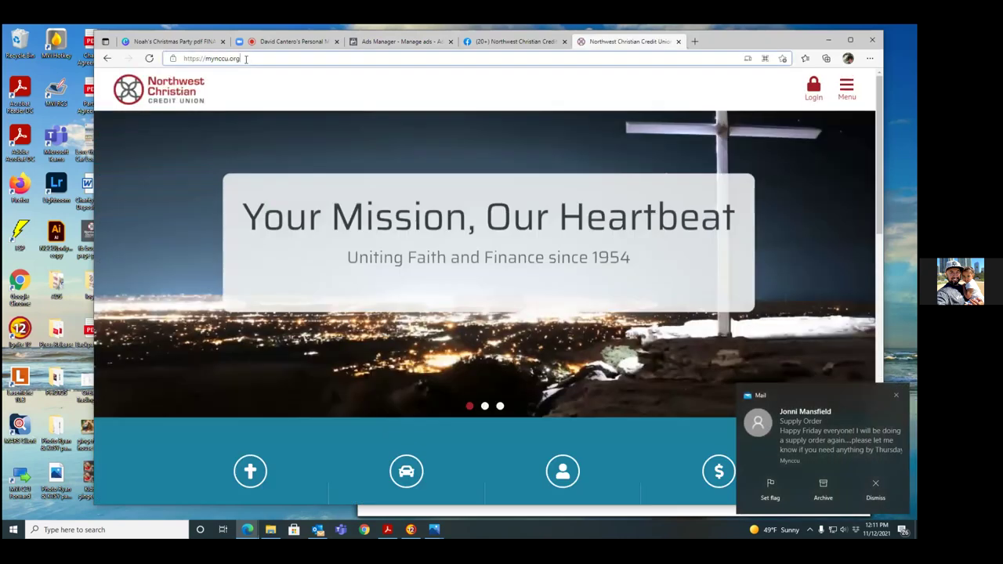
pyautogui.click(183, 57)
pyautogui.hotkey('ctrl', 'c')
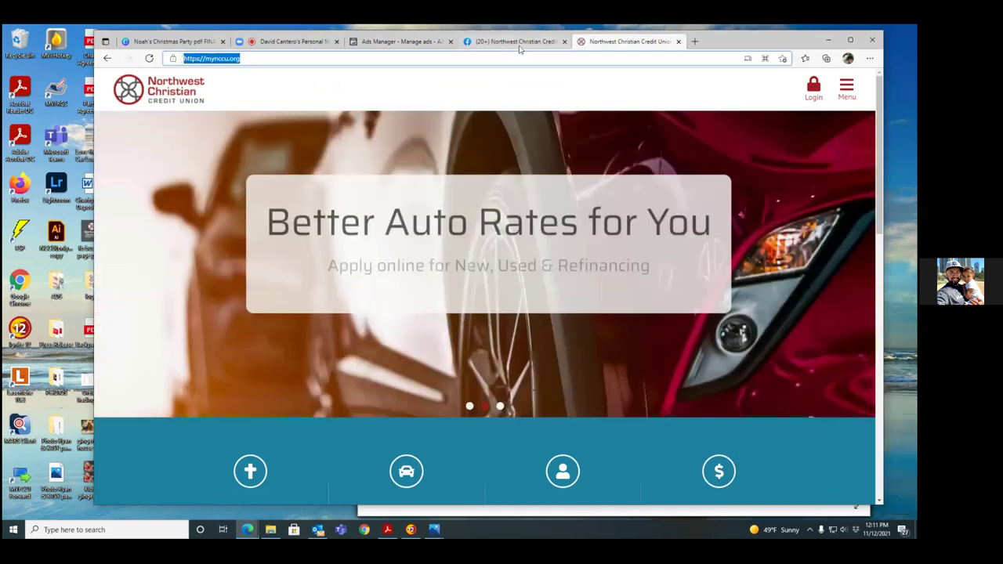
pyautogui.click(513, 41)
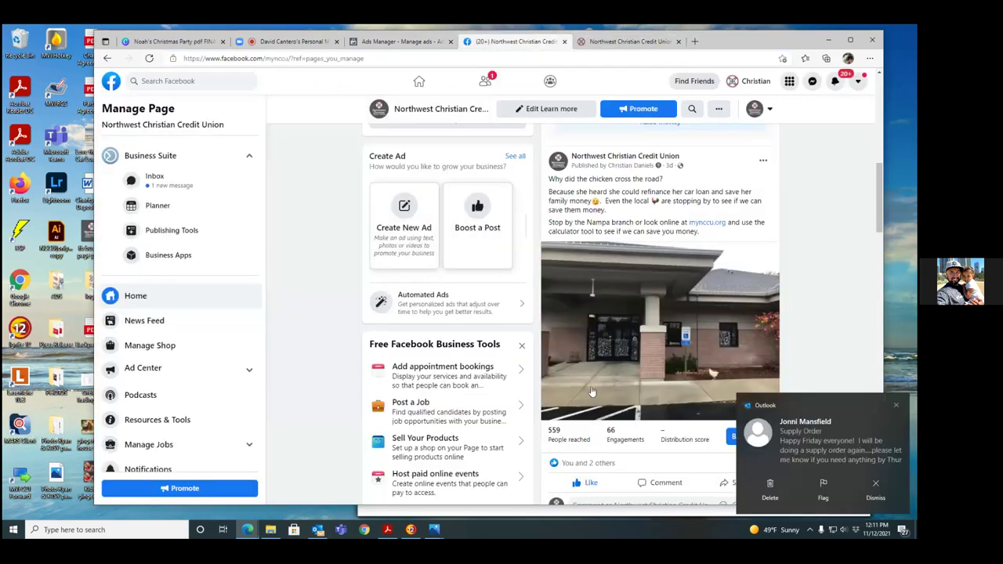
pyautogui.scroll(-1, 601, 374)
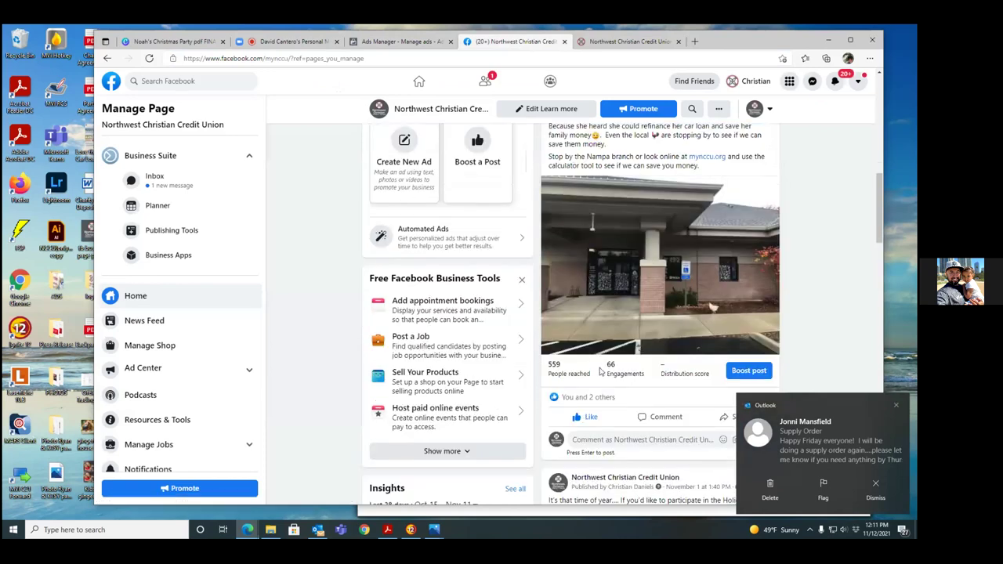
pyautogui.scroll(1, 601, 374)
pyautogui.click(391, 41)
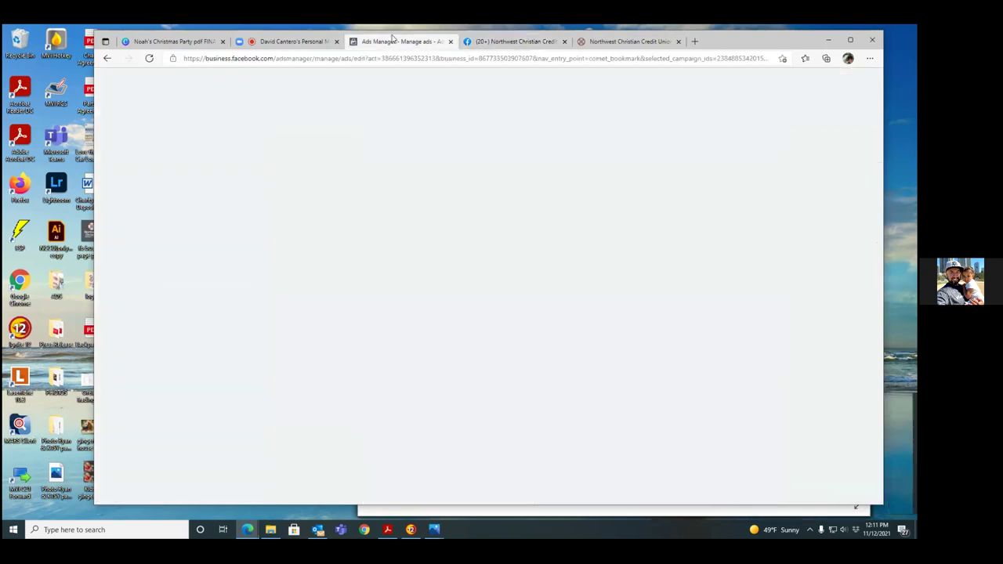
pyautogui.hotkey('ctrl', 'v')
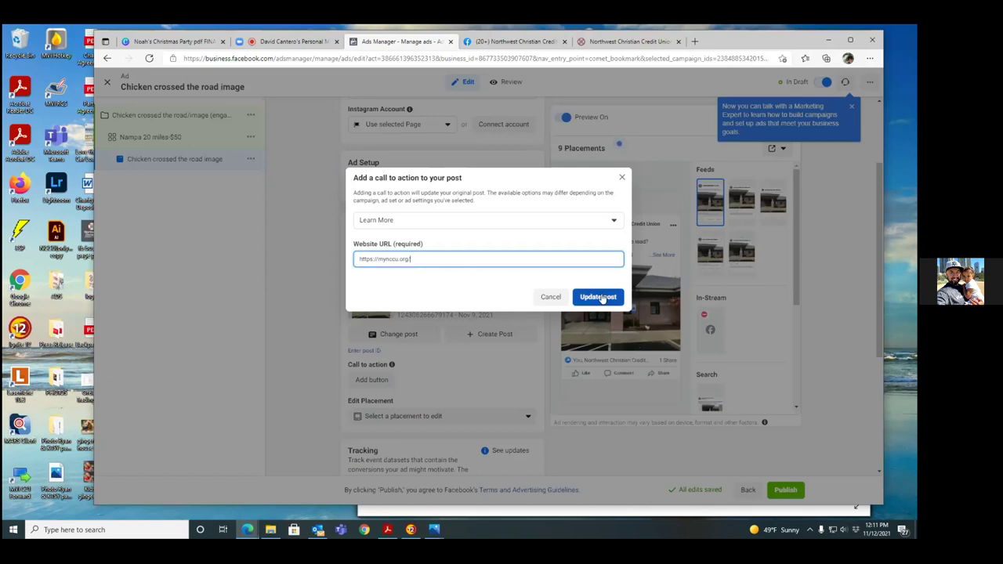
pyautogui.click(615, 223)
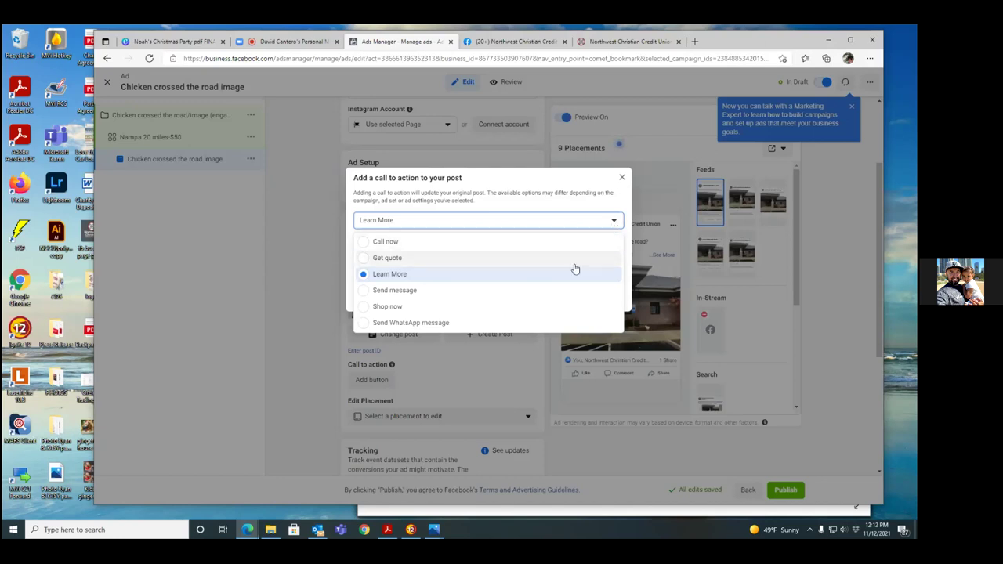
pyautogui.click(524, 281)
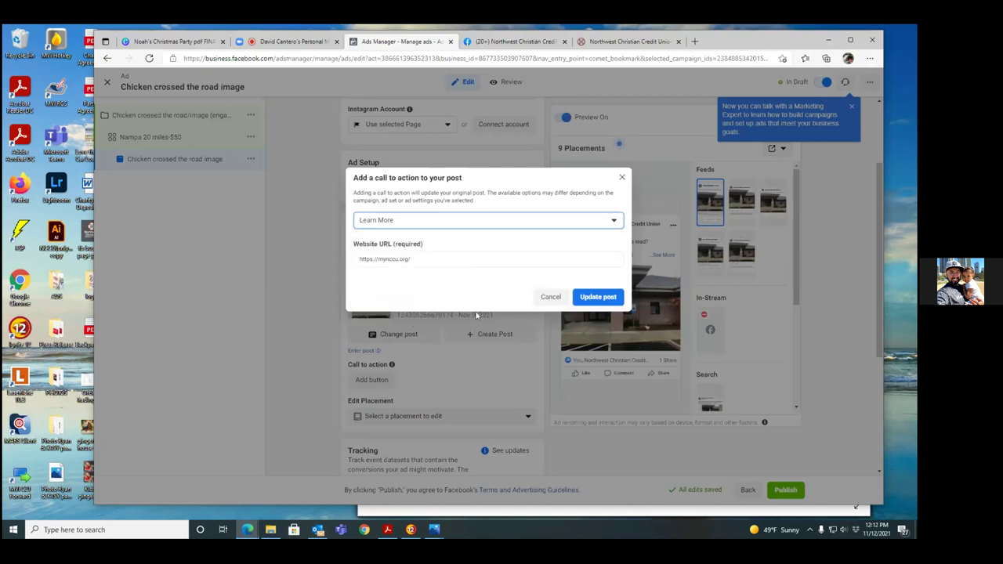
pyautogui.click(605, 302)
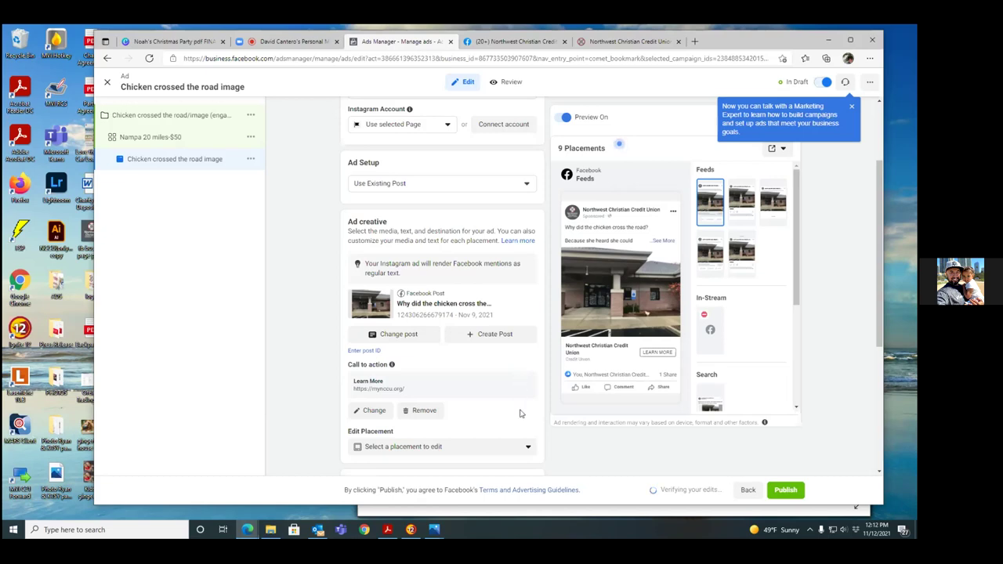
# - Try to publish the campaign from the ad editor
pyautogui.scroll(-2, 521, 412)
pyautogui.scroll(-1, 452, 386)
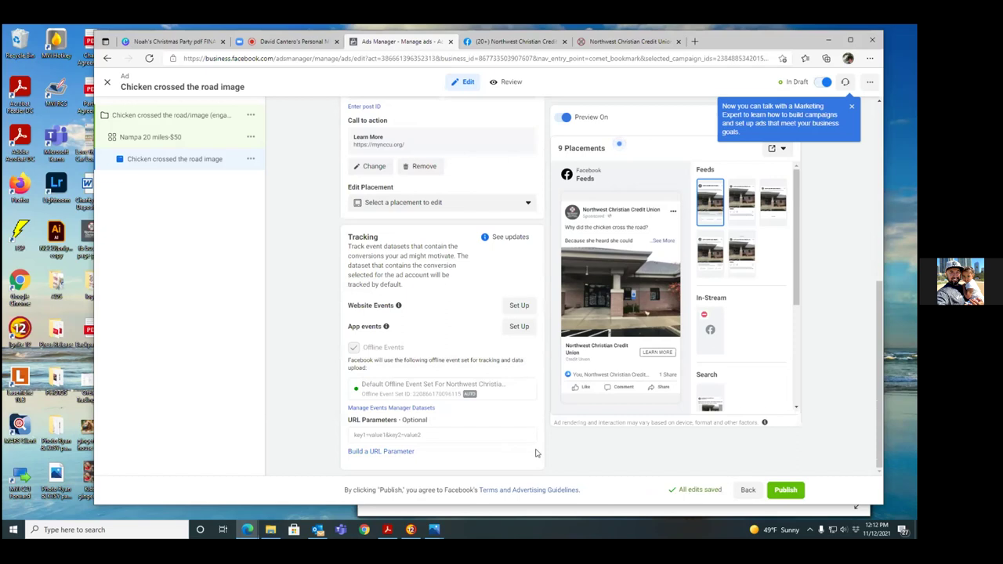
pyautogui.click(783, 490)
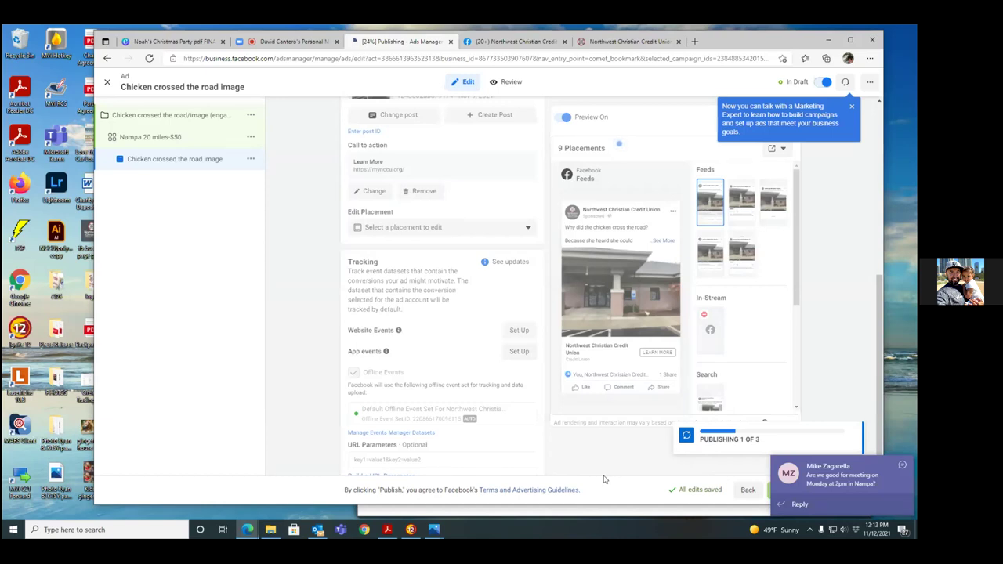
# - Go to the Facebook home page from the credit union's page and open the Ads Manager campaigns list there
pyautogui.click(696, 43)
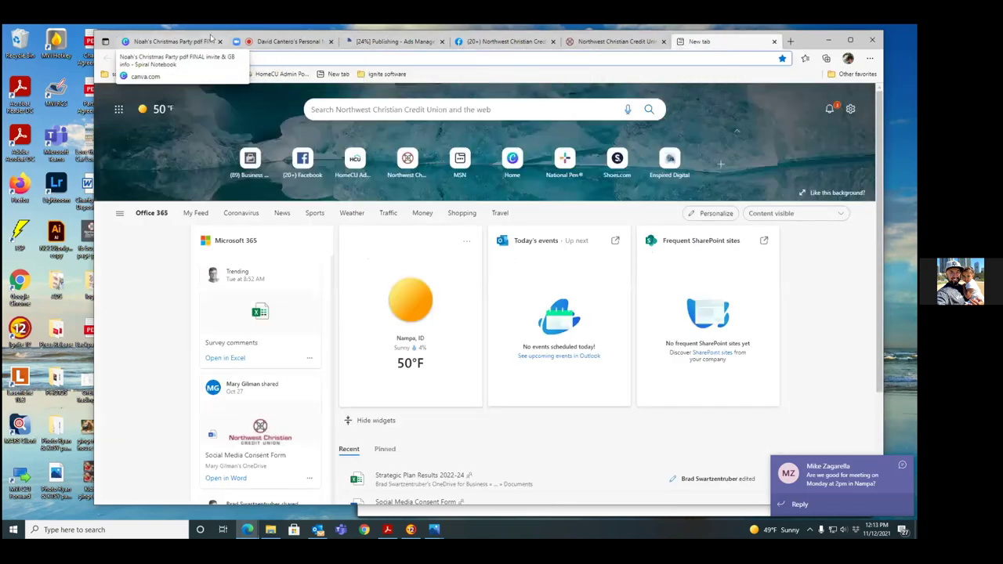
pyautogui.click(493, 44)
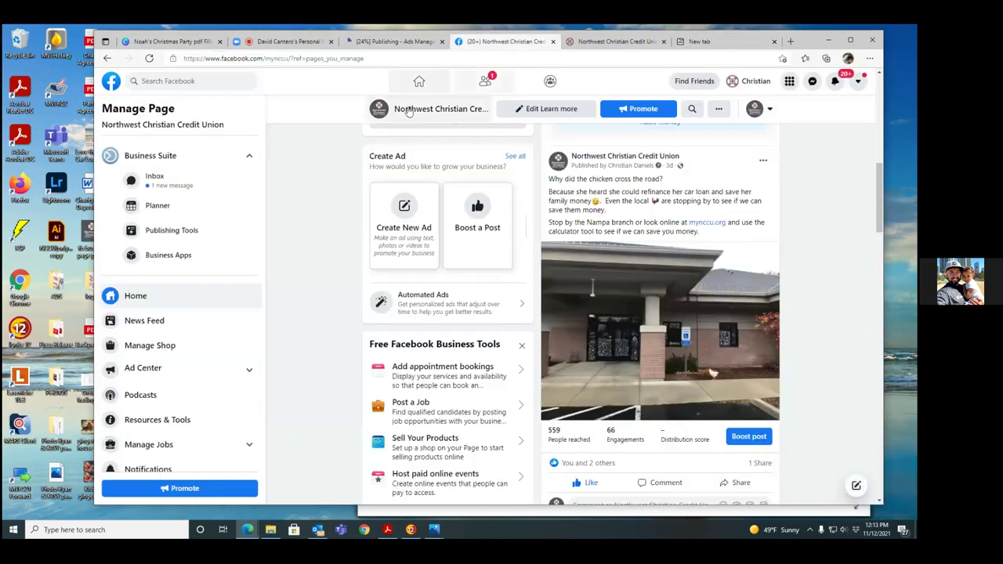
pyautogui.click(420, 83)
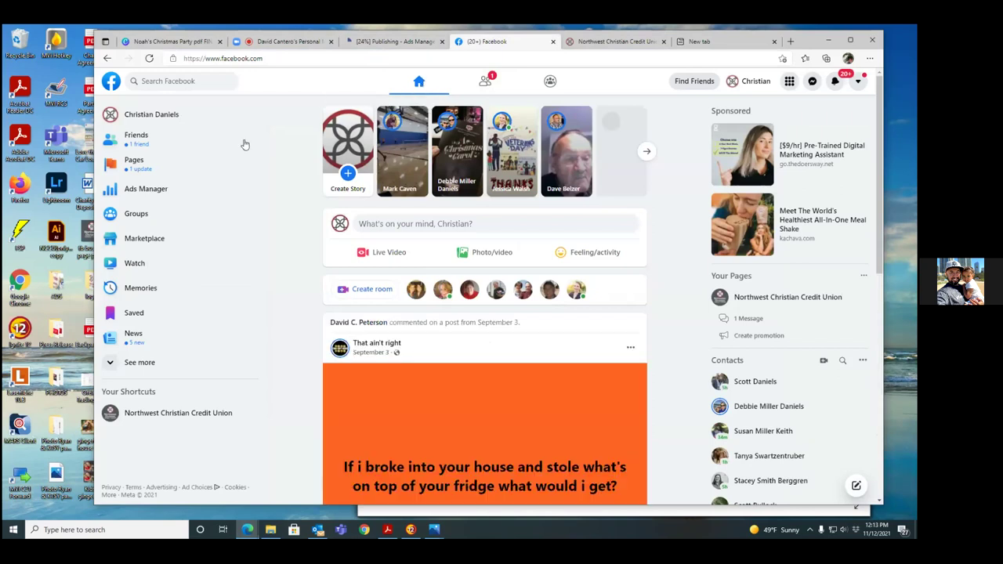
pyautogui.click(173, 199)
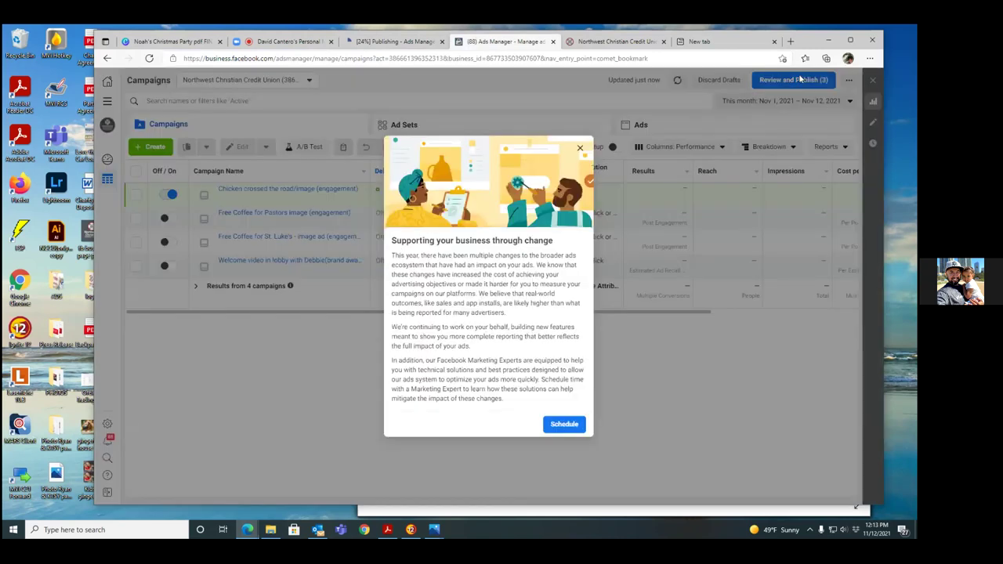
# - Dismiss the business change notice, review the draft items, and publish the "Chicken crossed the road/image (engagement)" campaign with its ad set and ad
pyautogui.click(800, 79)
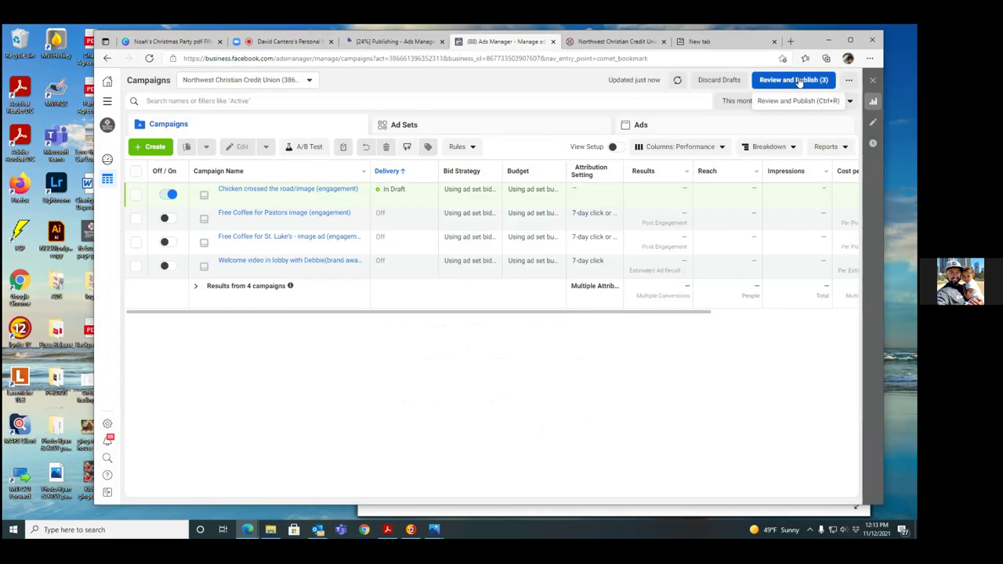
pyautogui.click(798, 80)
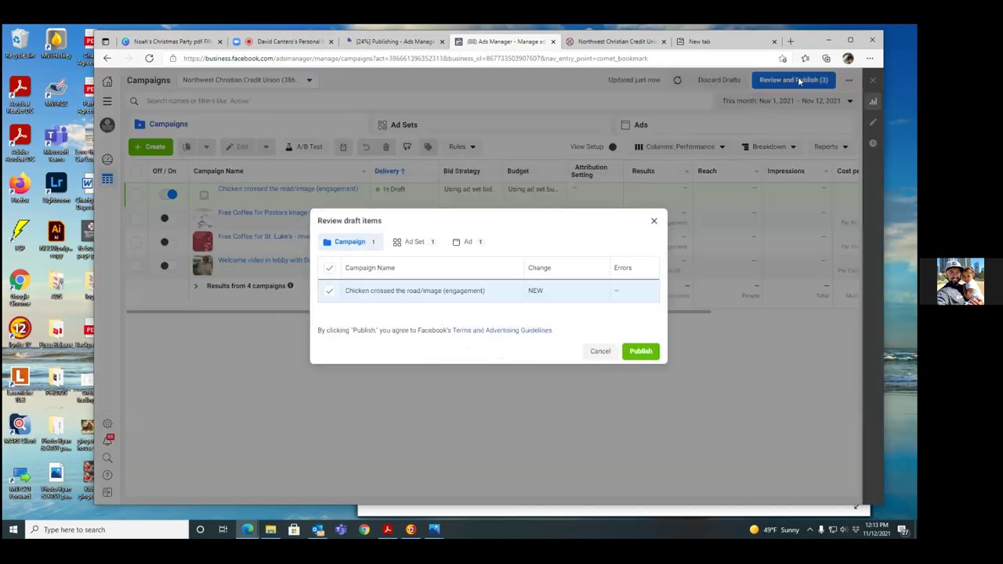
pyautogui.click(647, 352)
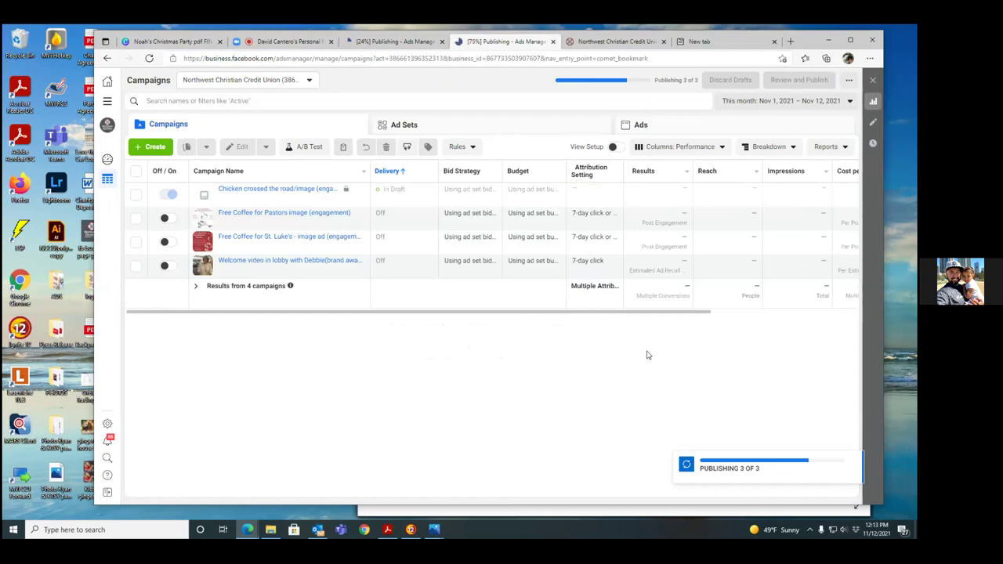
# - Close the browser tab with the stalled ad editor and reload the campaigns list
pyautogui.click(384, 49)
pyautogui.click(442, 42)
pyautogui.click(532, 114)
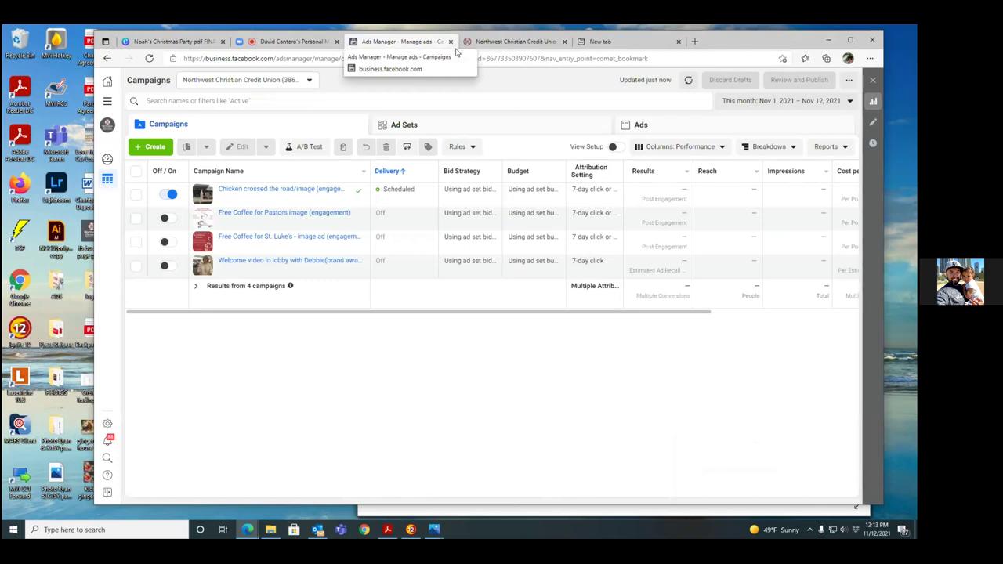
pyautogui.click(148, 60)
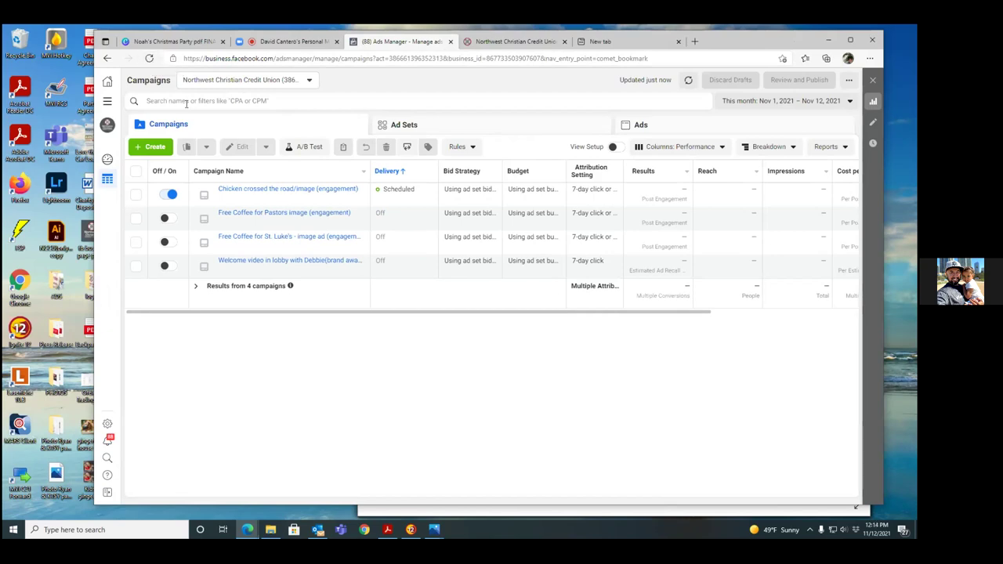
# - Open the Audiences page for the Northwest Christian Credit Union ad account
pyautogui.click(107, 105)
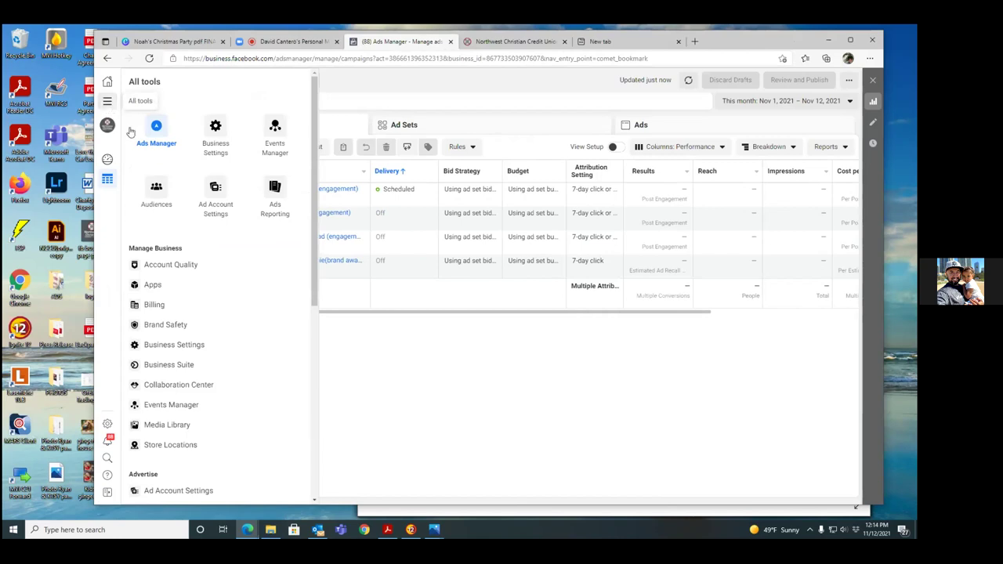
pyautogui.click(156, 192)
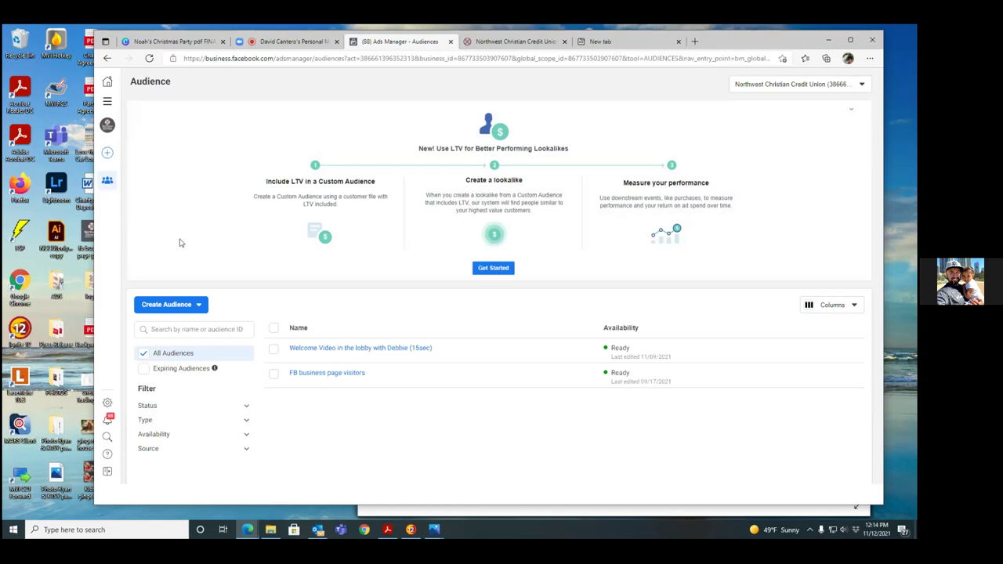
pyautogui.moveTo(358, 375)
# - Start a new custom audience that uses the Facebook Page as its source
pyautogui.click(185, 305)
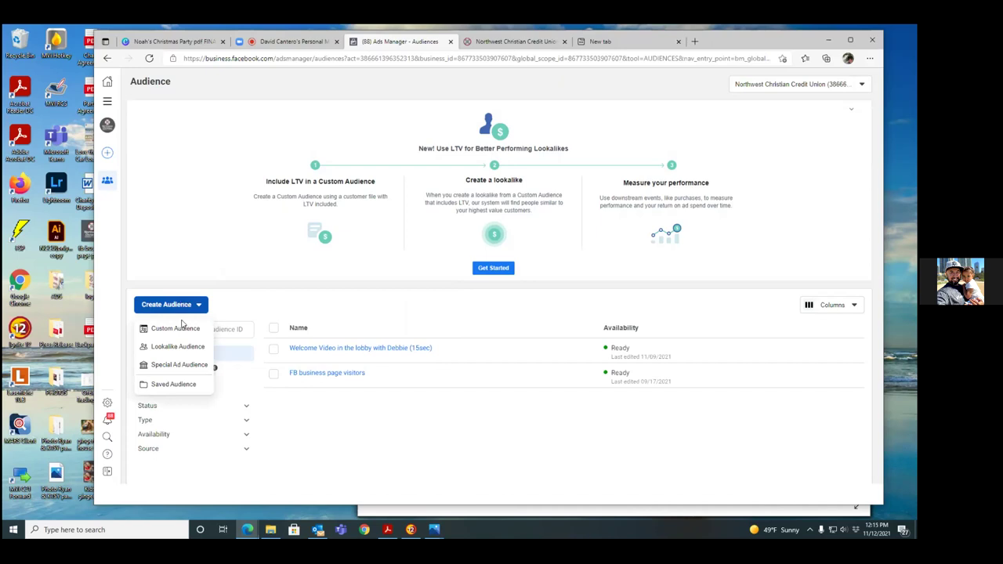
pyautogui.click(185, 329)
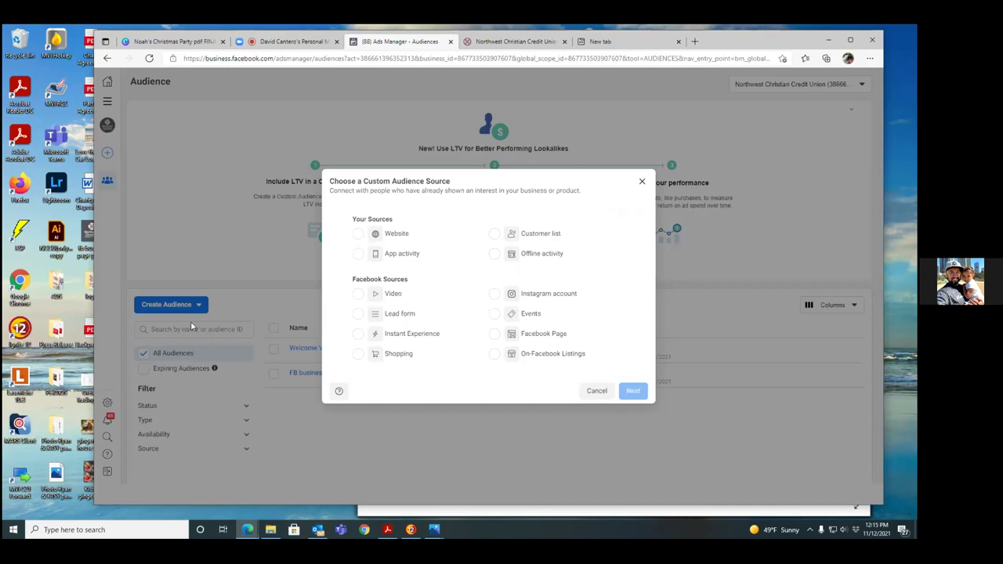
pyautogui.click(495, 335)
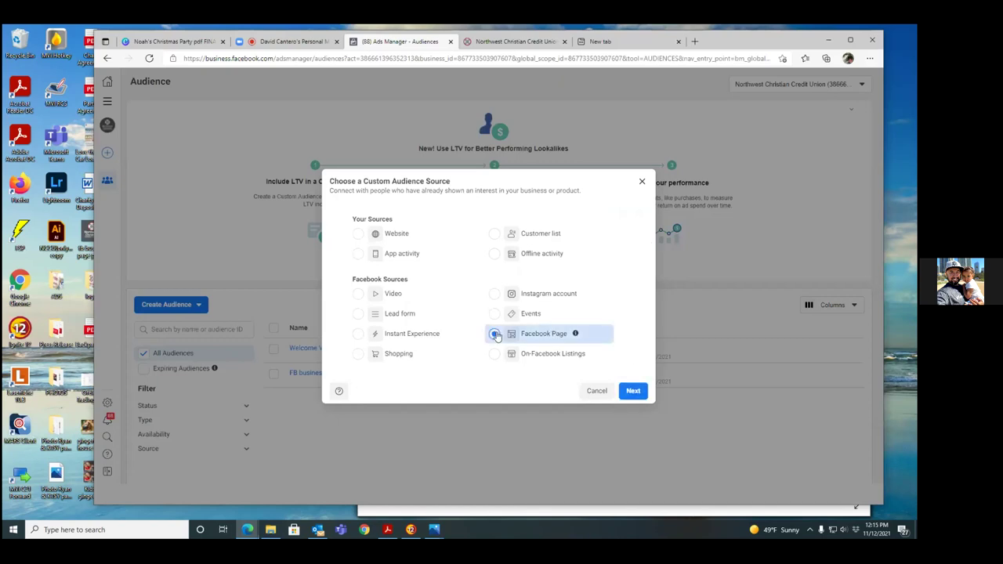
pyautogui.click(633, 391)
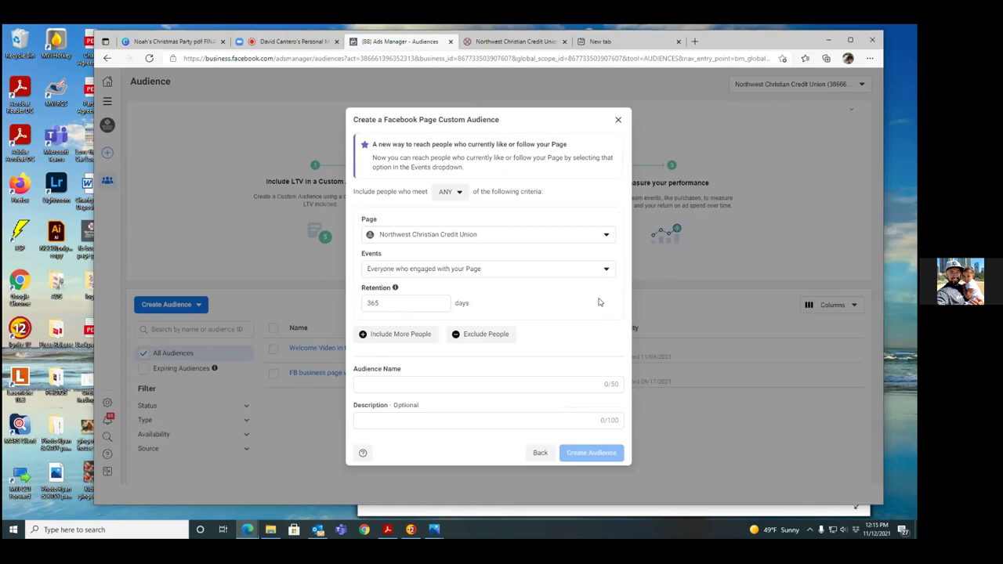
# - Keep the inclusion rule at ANY of the criteria and set the event to "People who engaged with any post or ad"
pyautogui.click(460, 196)
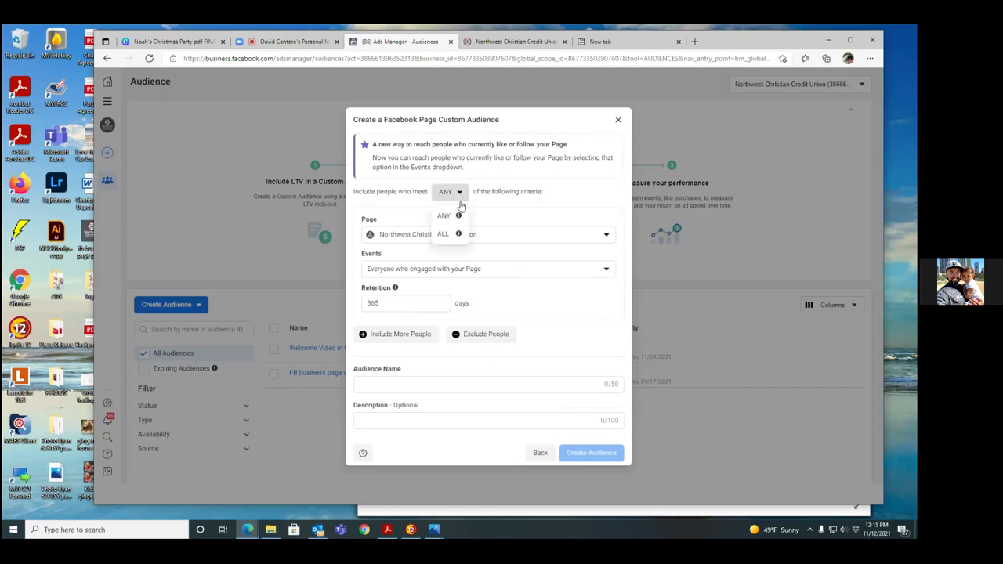
pyautogui.click(460, 218)
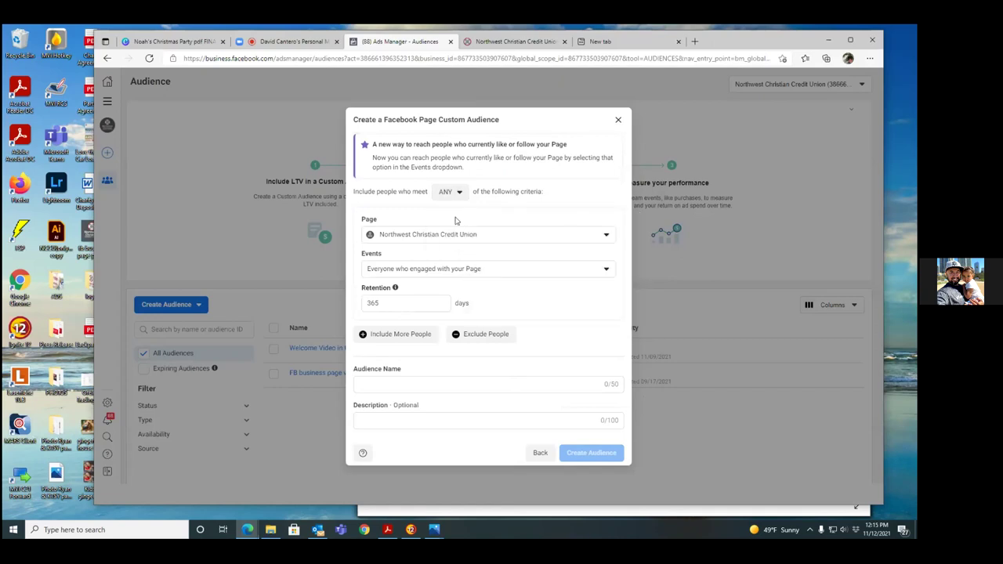
pyautogui.click(606, 270)
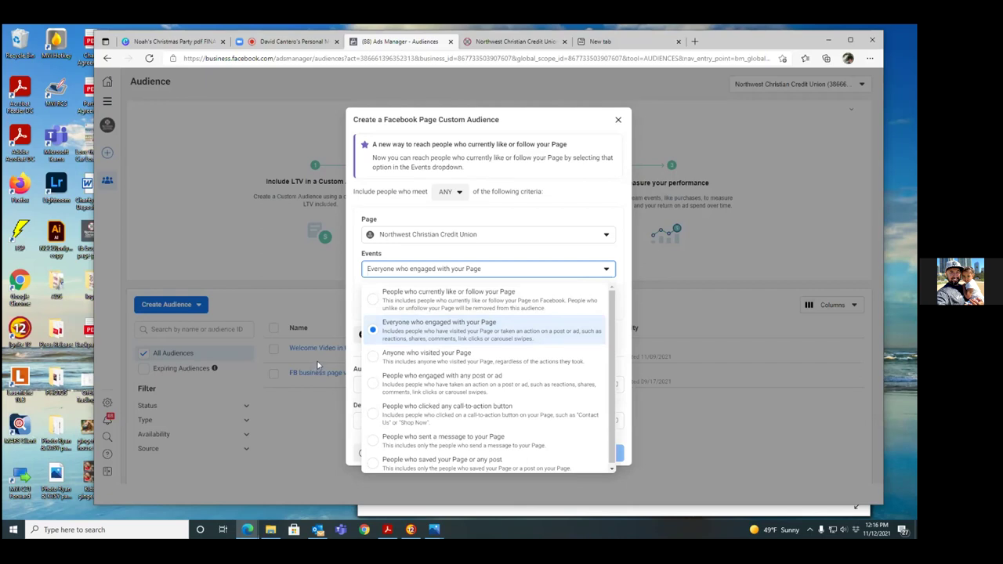
pyautogui.click(379, 384)
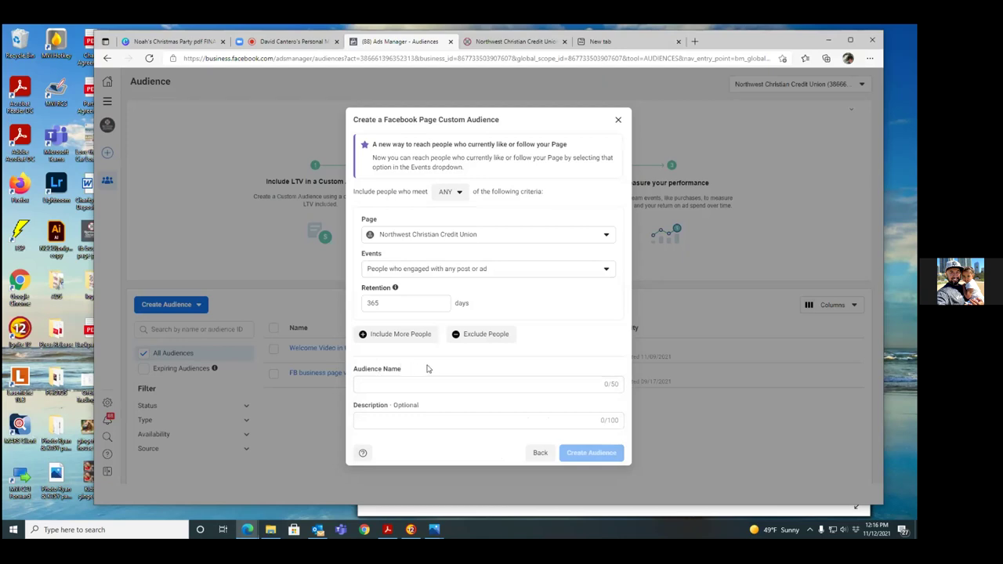
# - Set the custom audience's retention period to 90 days
pyautogui.click(400, 310)
pyautogui.press('BackSpace')
pyautogui.press('BackSpace')
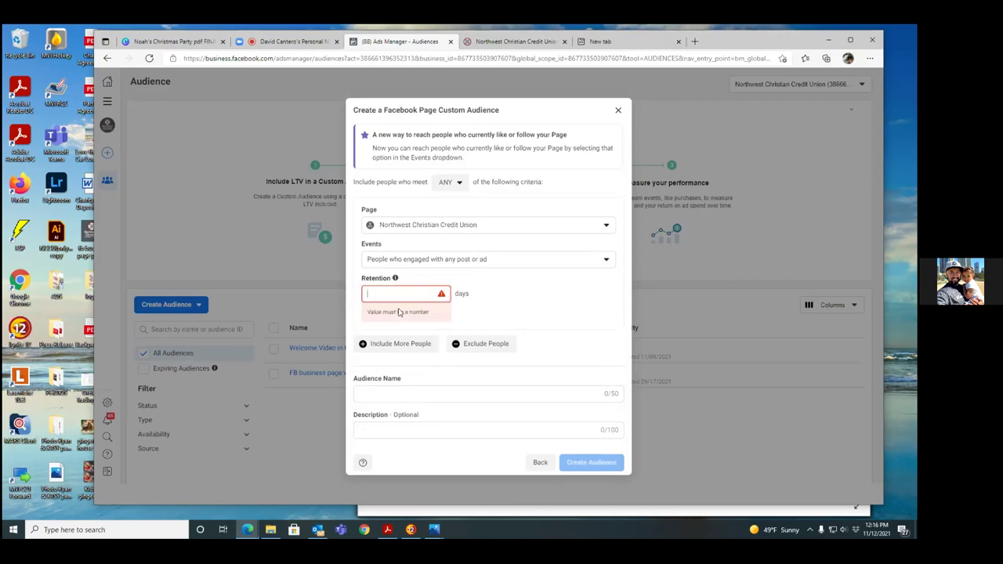
pyautogui.write('90')
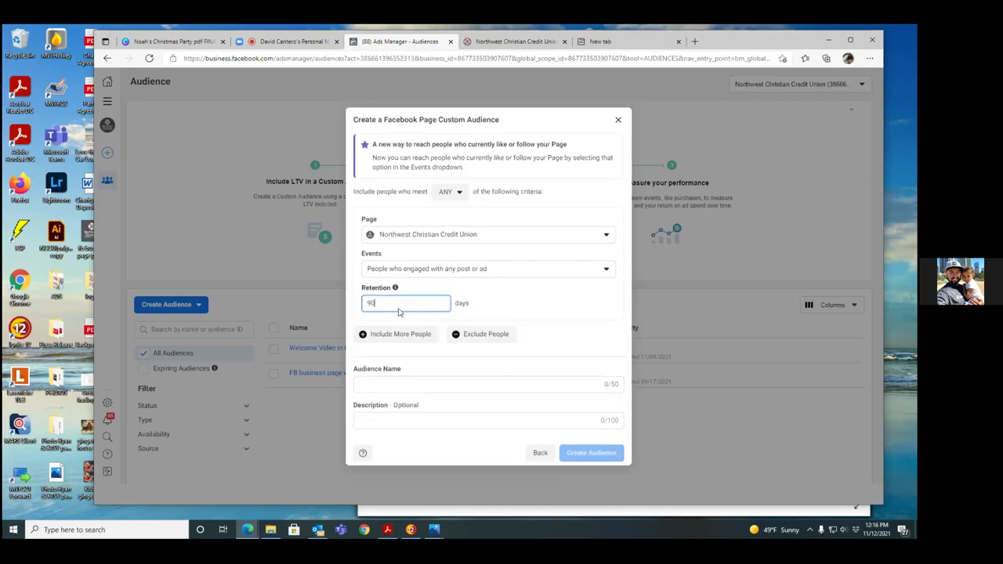
pyautogui.click(498, 304)
# - Name the audience "people who engaged with any post or ad", create it, and close the follow-up suggestions
pyautogui.click(371, 384)
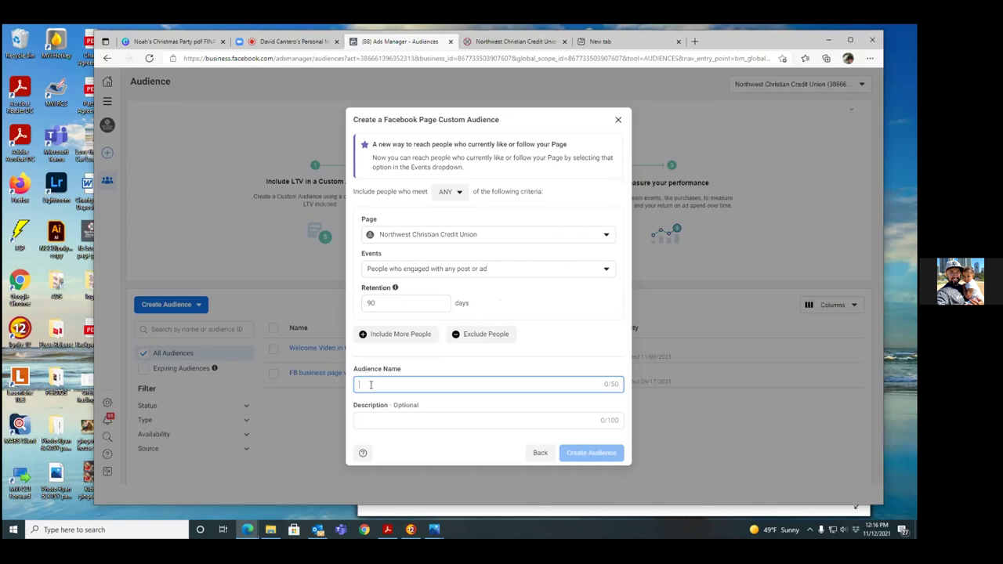
pyautogui.write('people who engaged witha')
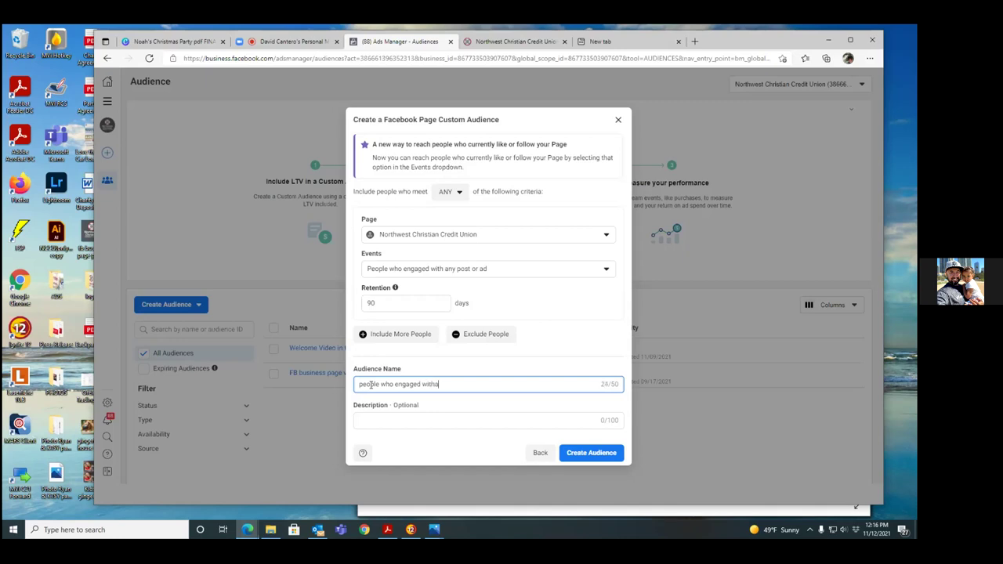
pyautogui.write('    ny post or ad')
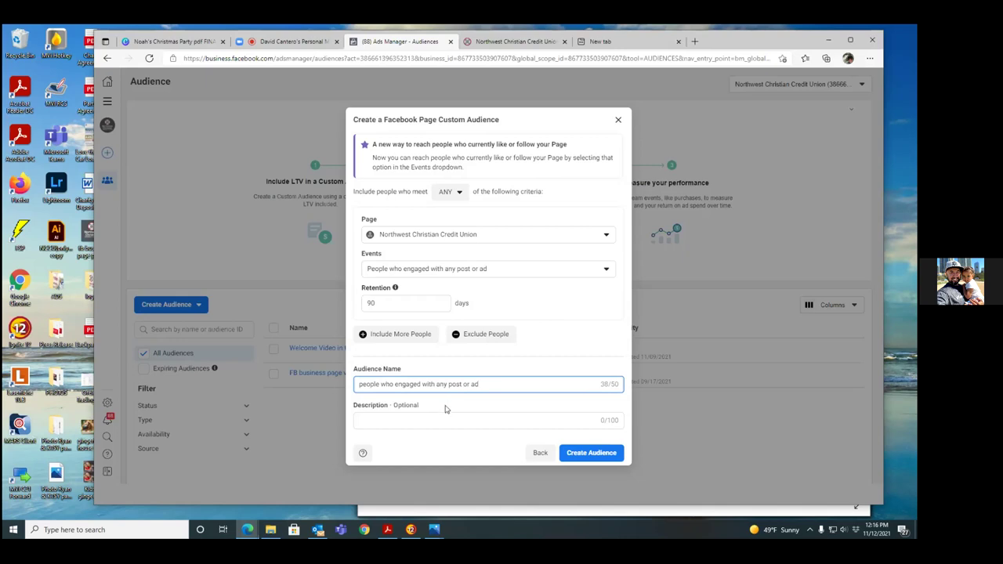
pyautogui.click(607, 460)
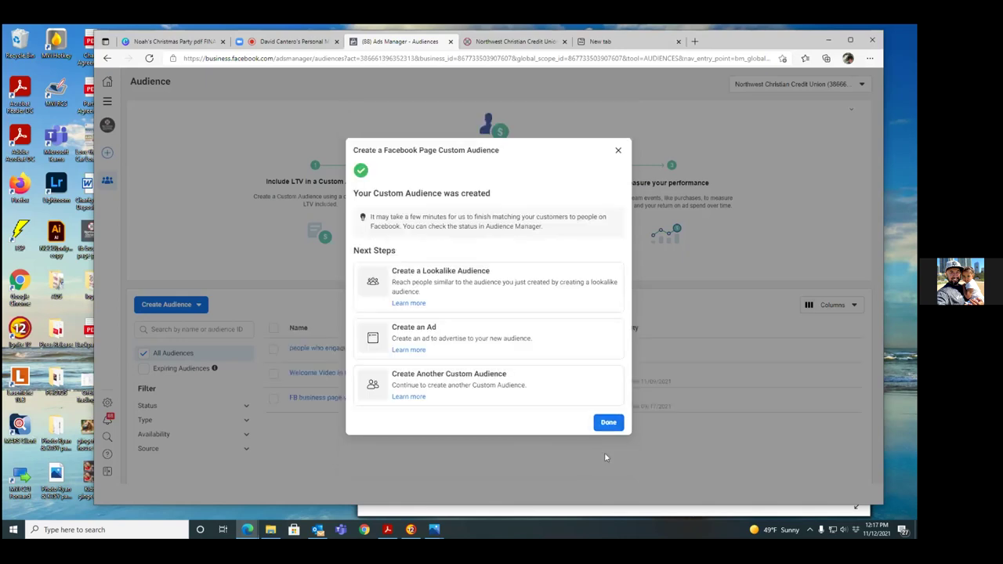
pyautogui.click(607, 423)
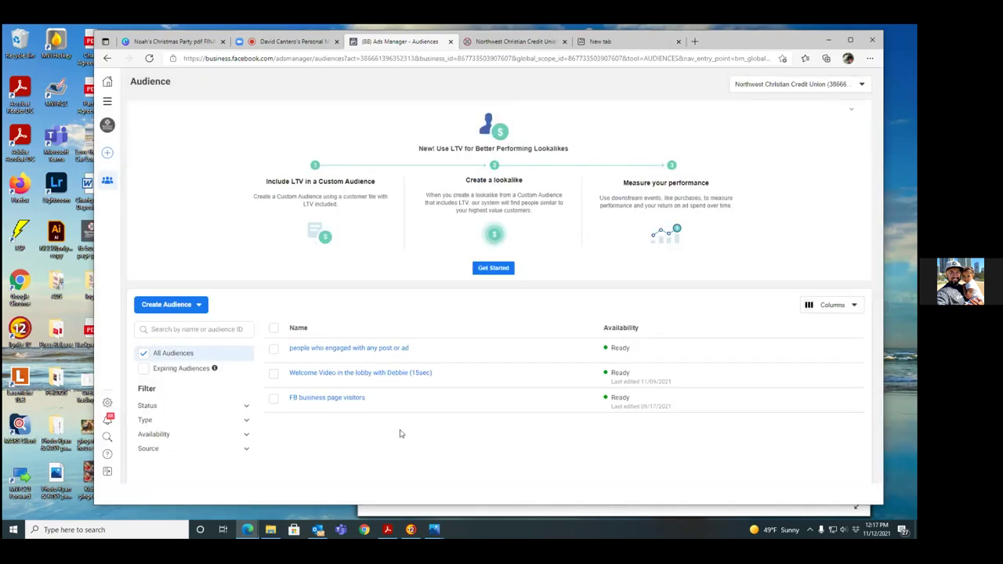
# - Review the "FB business page visitors" audience's settings, close them without changes, and switch to the Zoom meeting
pyautogui.click(274, 398)
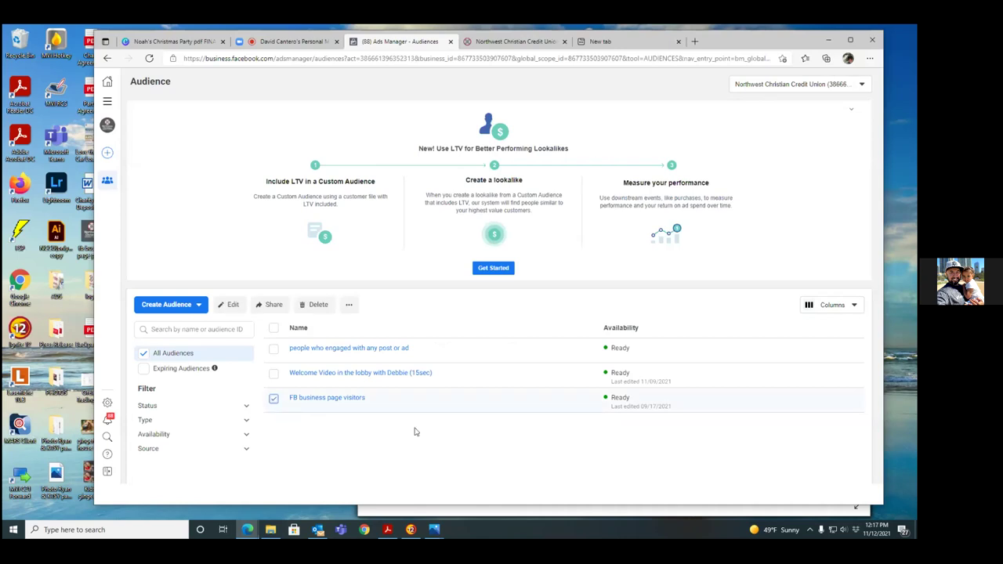
pyautogui.click(231, 305)
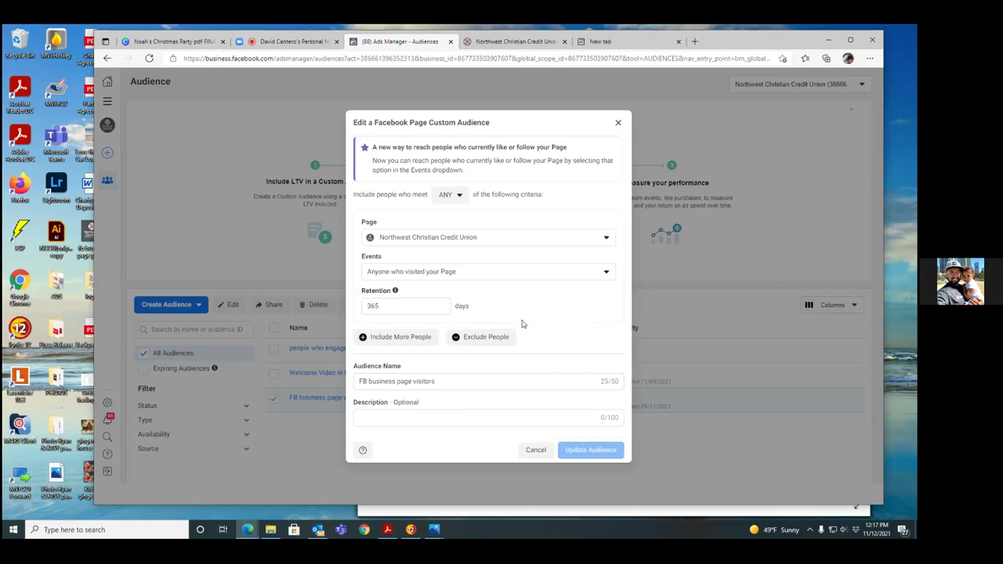
pyautogui.click(536, 450)
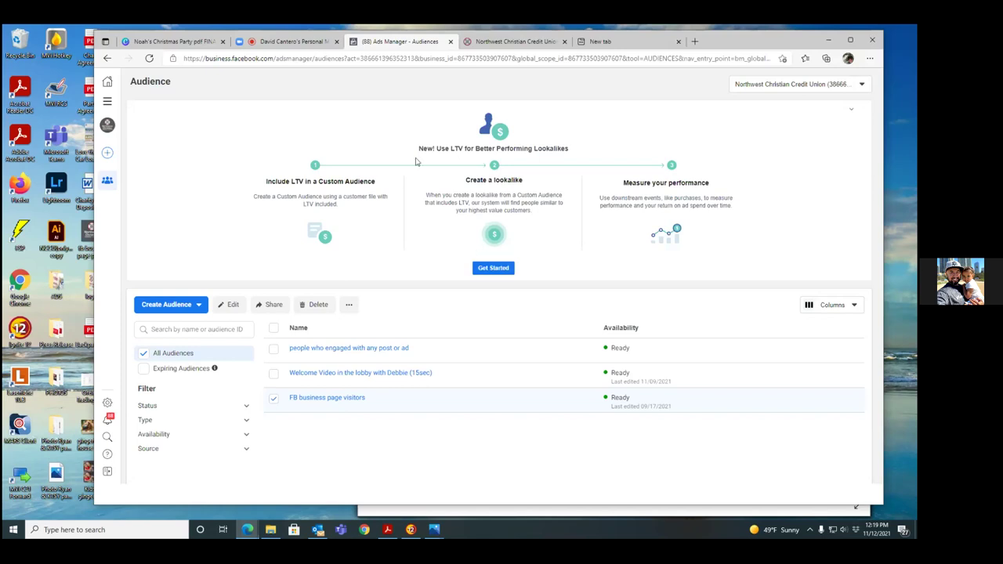
pyautogui.click(294, 45)
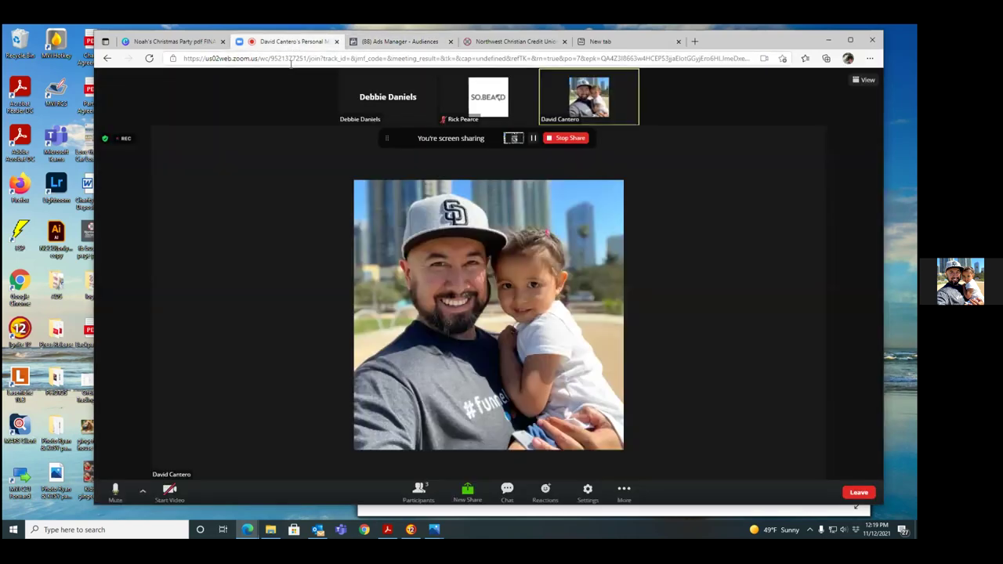